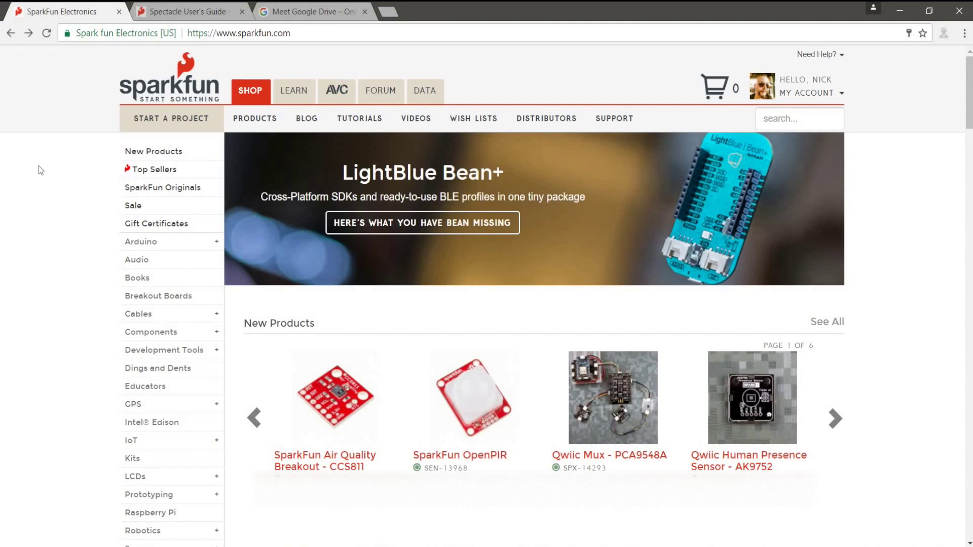
- Go from the SparkFun store page to spectacle.sparkfun.com using the address bar suggestion
left_click(288, 38)
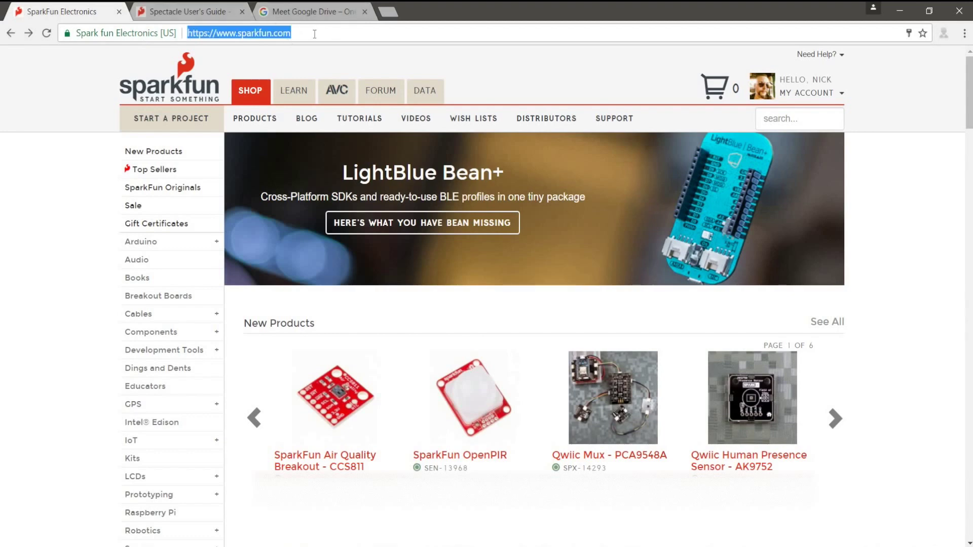
type("spectacle")
key("Right")
key("Return")
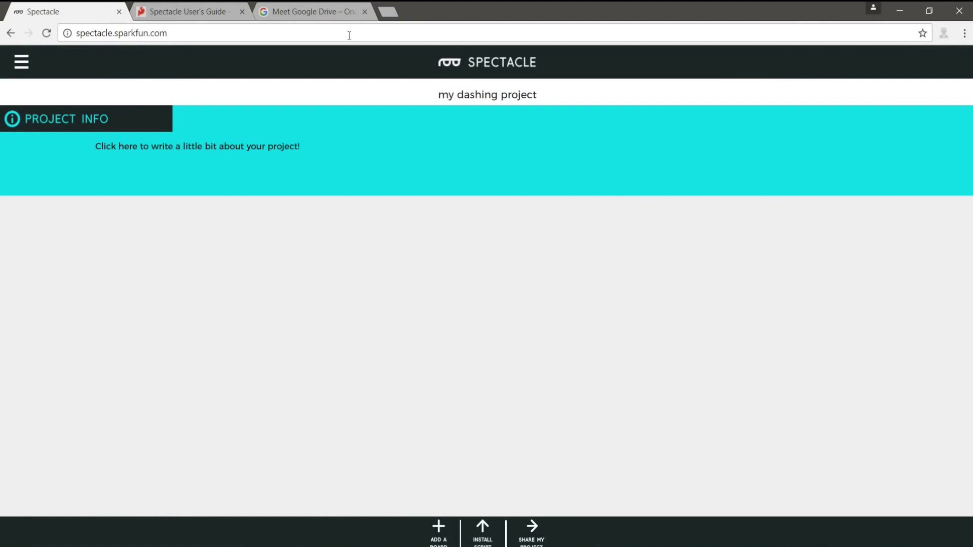
key("ctrl+shift+i")
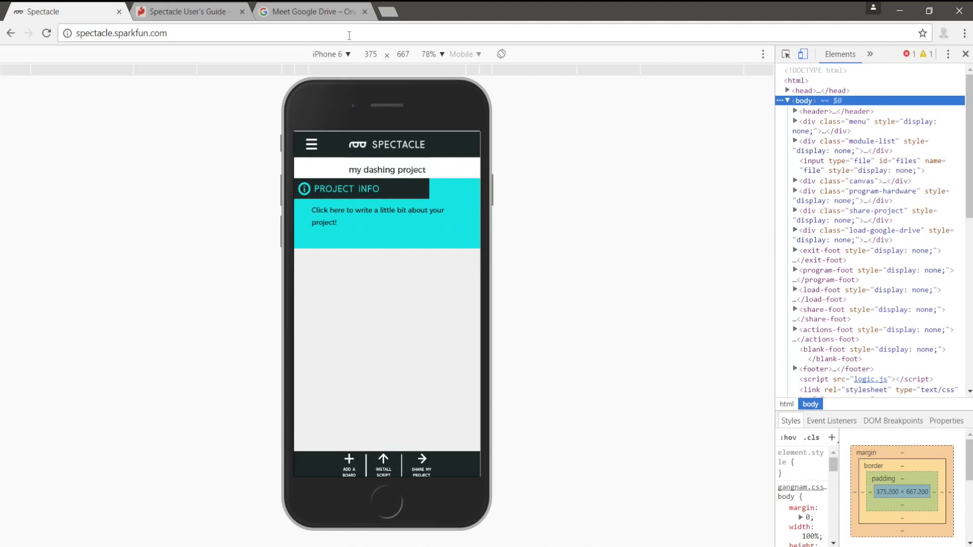
key("ctrl+shift+i")
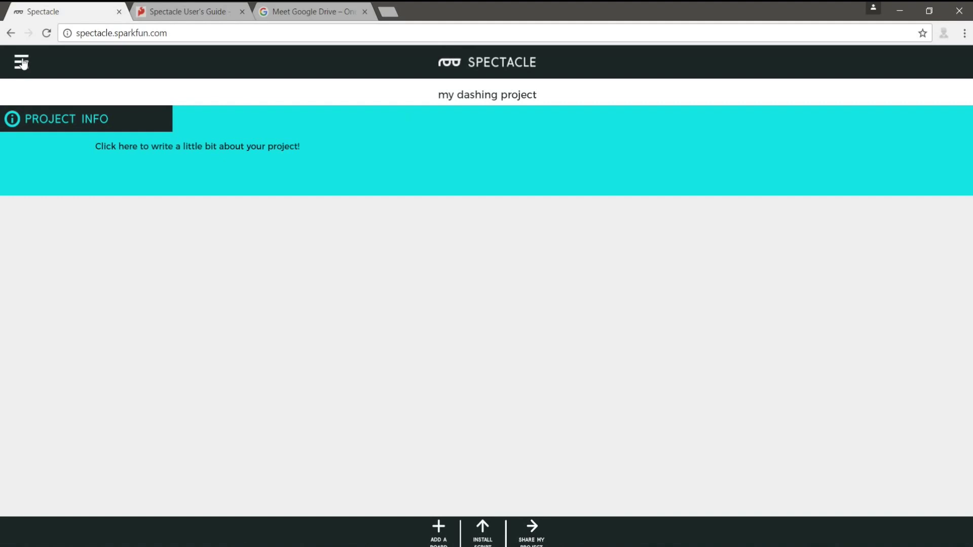
left_click(22, 63)
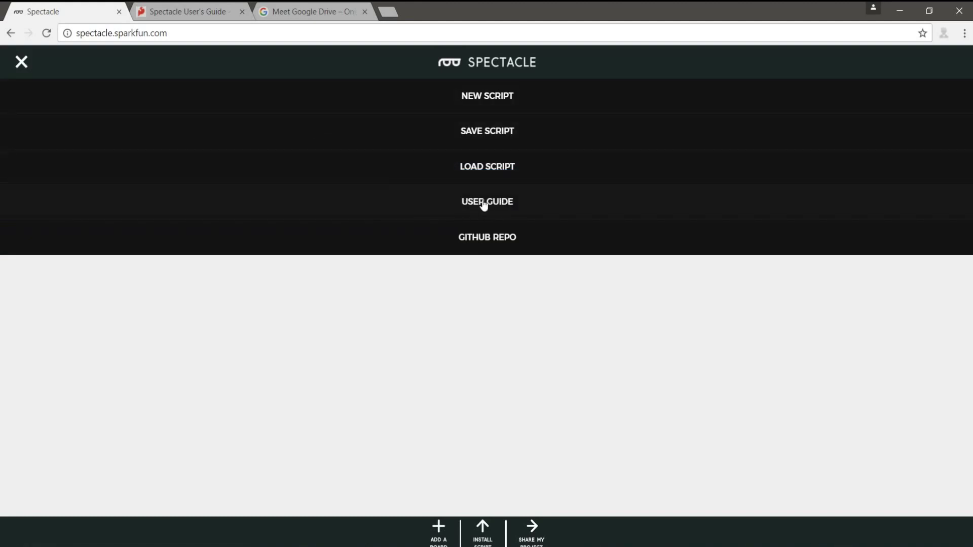
left_click(20, 63)
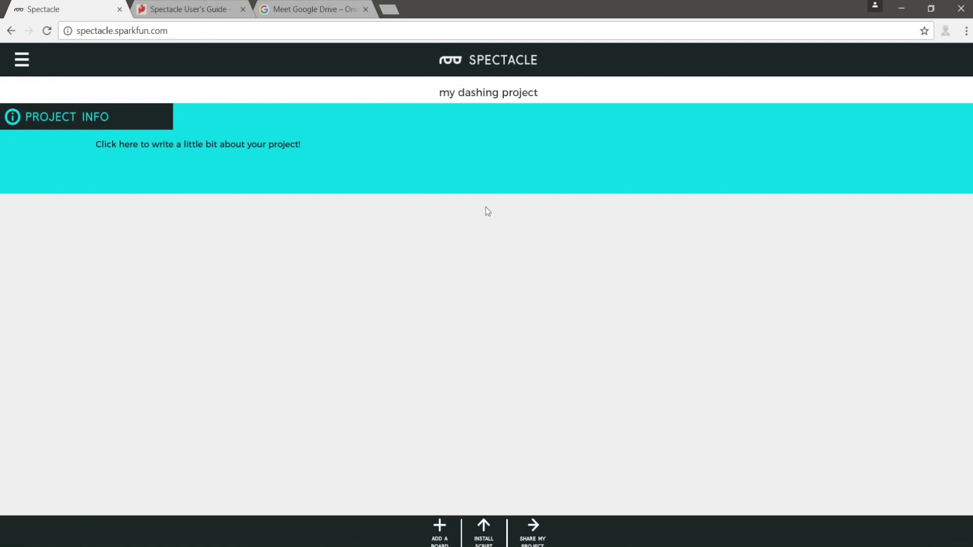
- Retitle the Spectacle project 'RayGun Example'
left_click(492, 95)
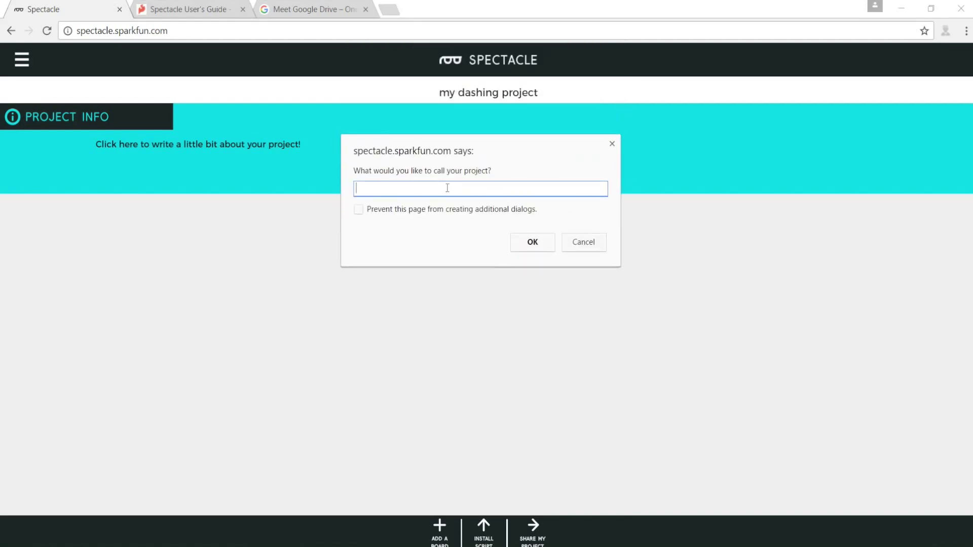
type("RayGun Example")
key("Return")
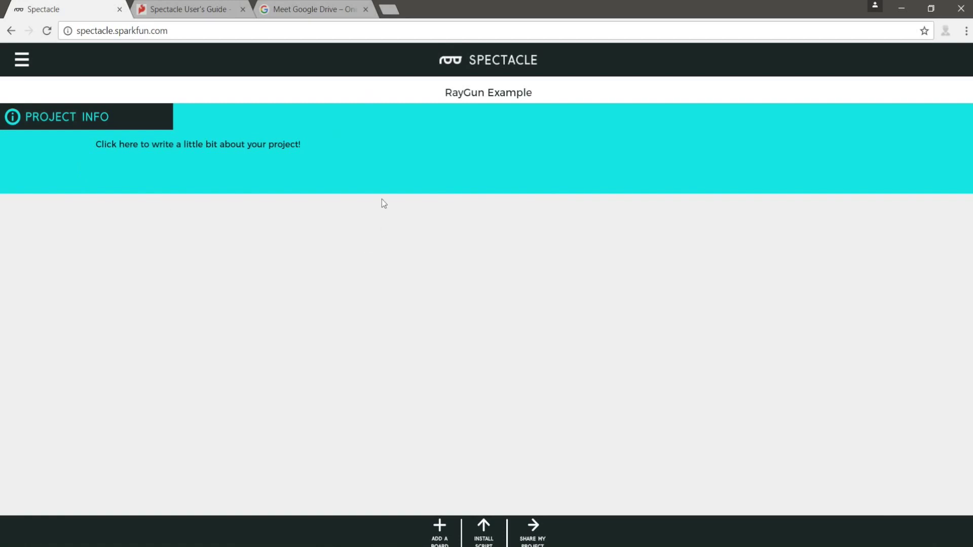
- Replace the placeholder description with 'Example project to help me learn Spectacle!'
left_click(312, 144)
left_click_drag(326, 143, 86, 126)
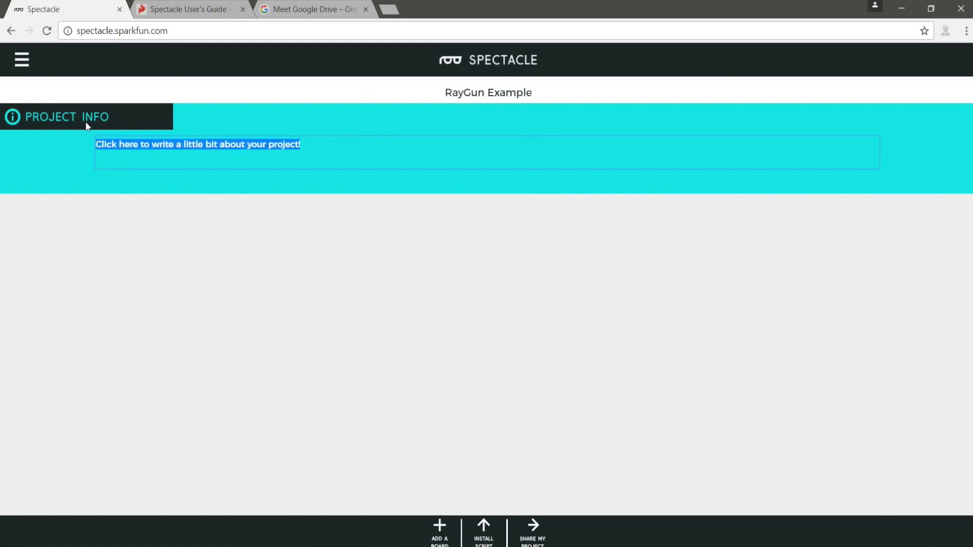
key("BackSpace")
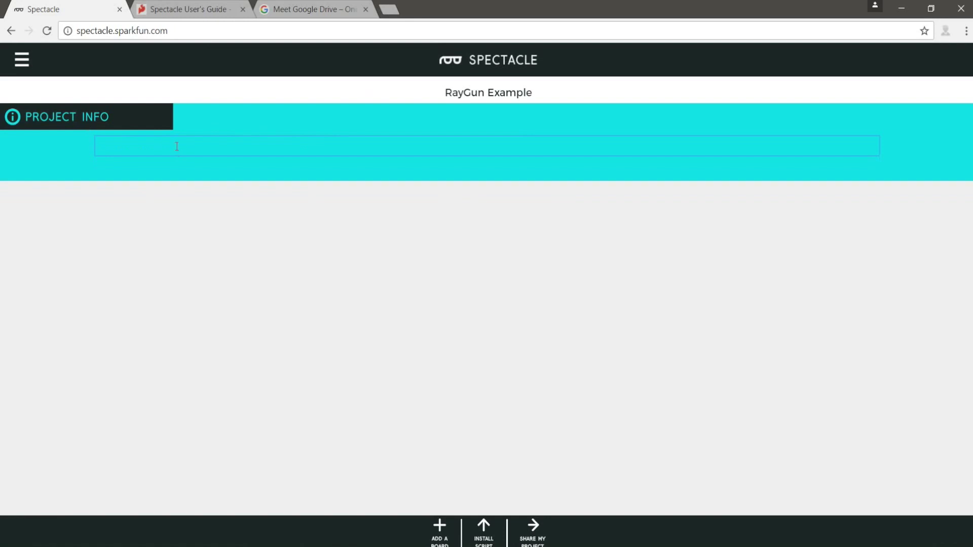
type("Example project to help me learn Spectacle!")
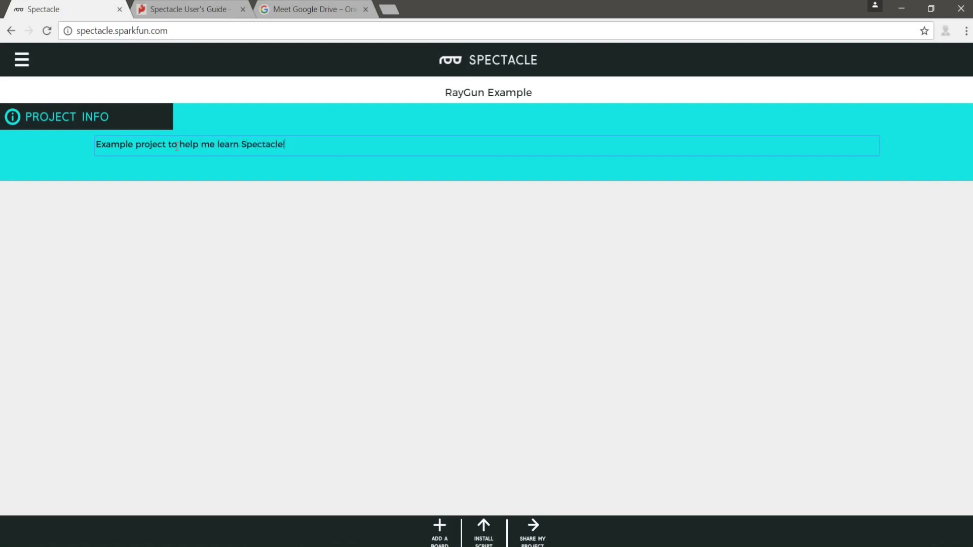
key("Return")
key("Return")
key("Return")
key("Return")
key("Return")
key("Return")
key("BackSpace")
key("BackSpace")
key("BackSpace")
key("BackSpace")
key("BackSpace")
key("Return")
key("Return")
key("Return")
key("Return")
key("Return")
key("Return")
key("Return")
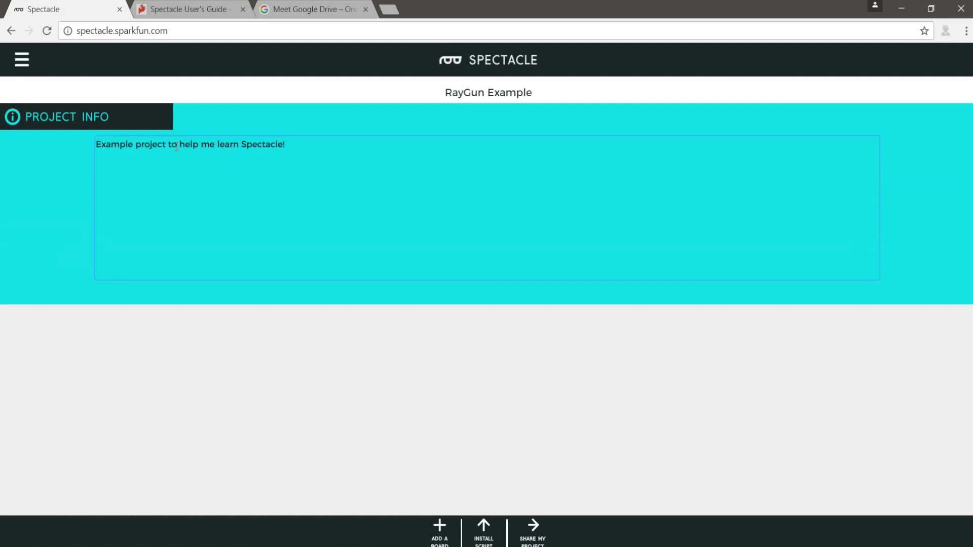
key("BackSpace")
key("BackSpace")
key("BackSpace")
key("BackSpace")
key("BackSpace")
key("BackSpace")
key("BackSpace")
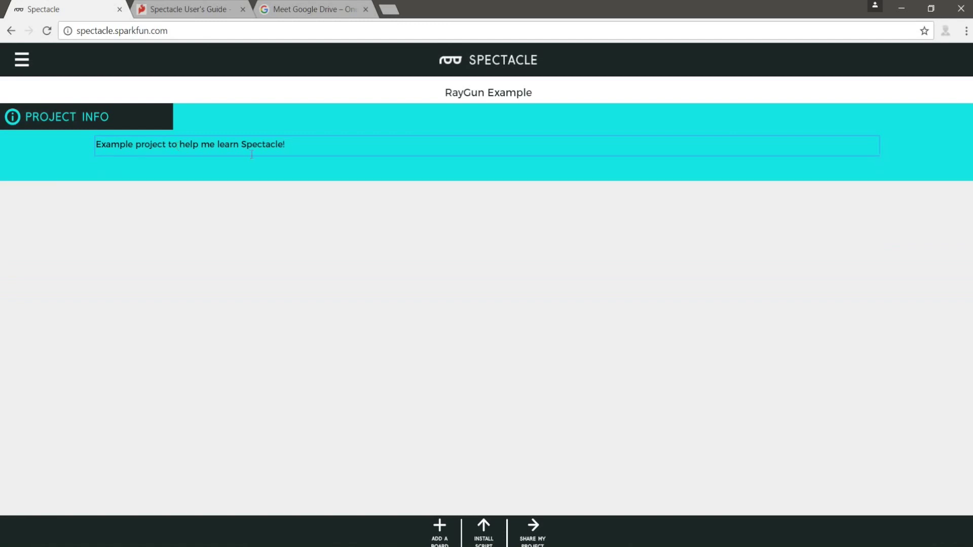
right_click(392, 258)
left_click(218, 249)
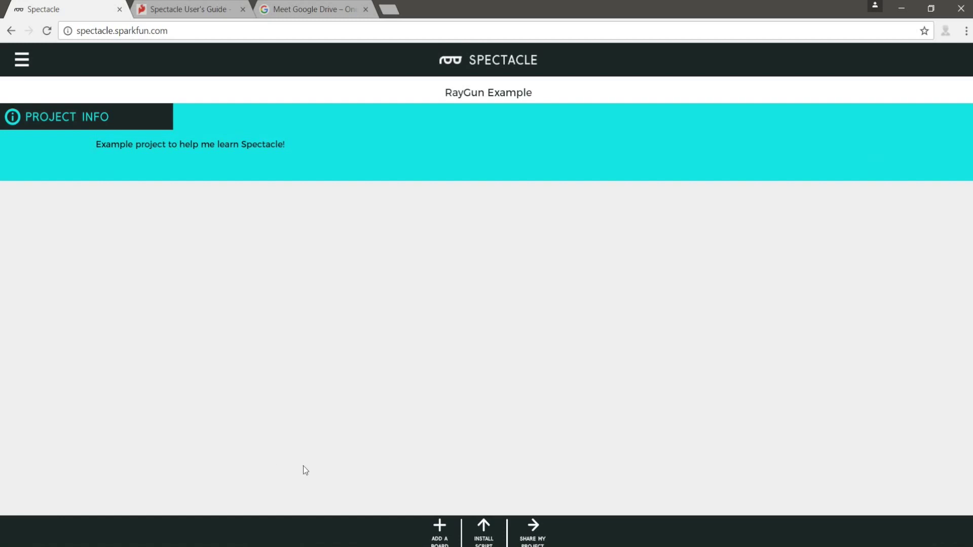
- Add four boards in order: Button, Lights, Audio, and a second Button
left_click(441, 527)
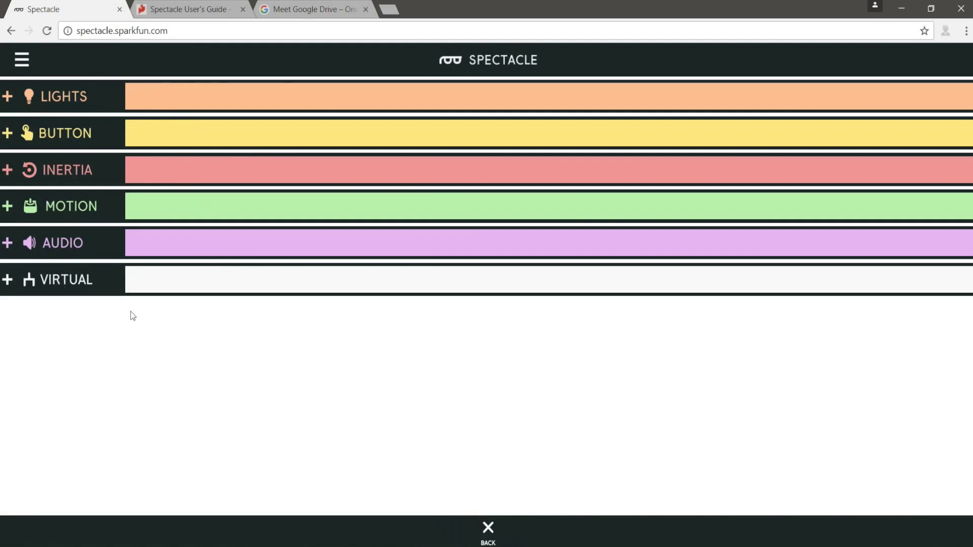
left_click(71, 133)
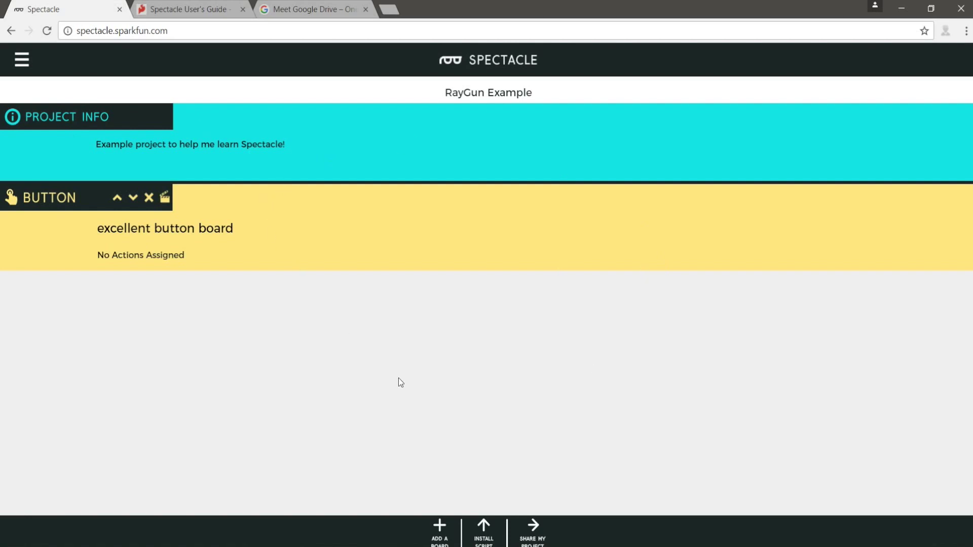
left_click(440, 531)
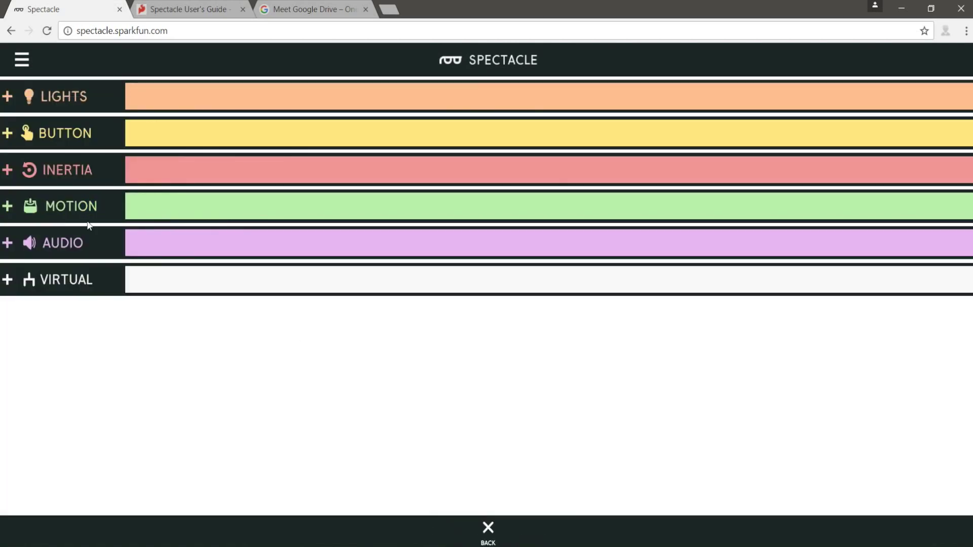
left_click(63, 98)
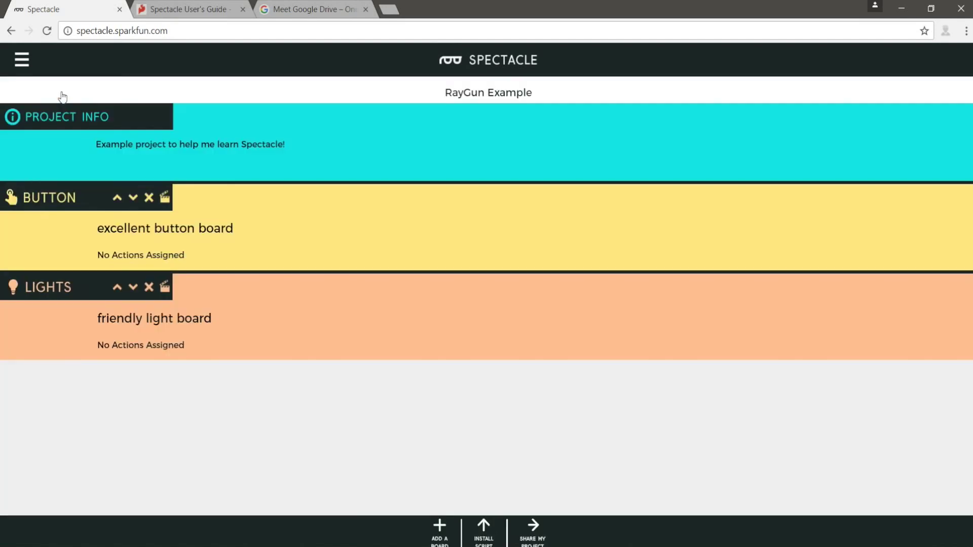
left_click(439, 529)
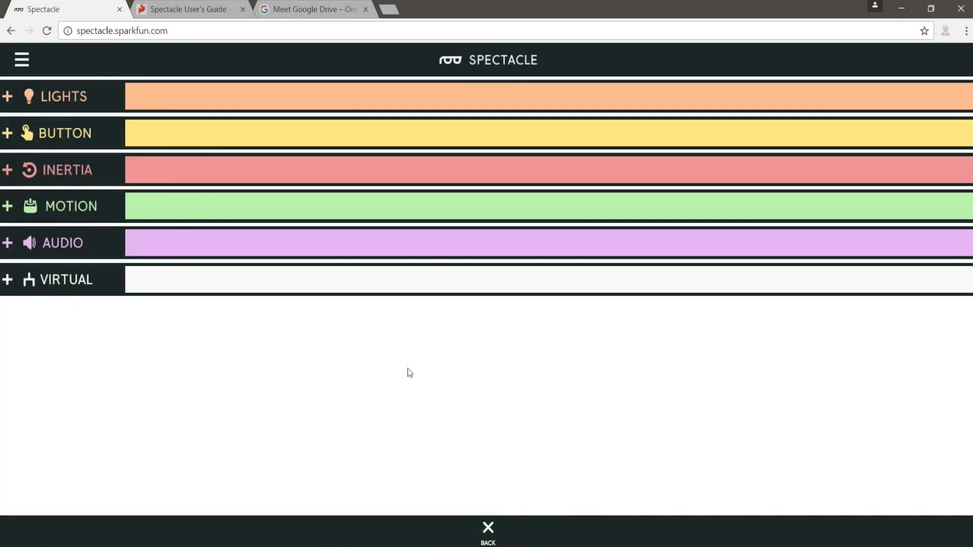
left_click(70, 243)
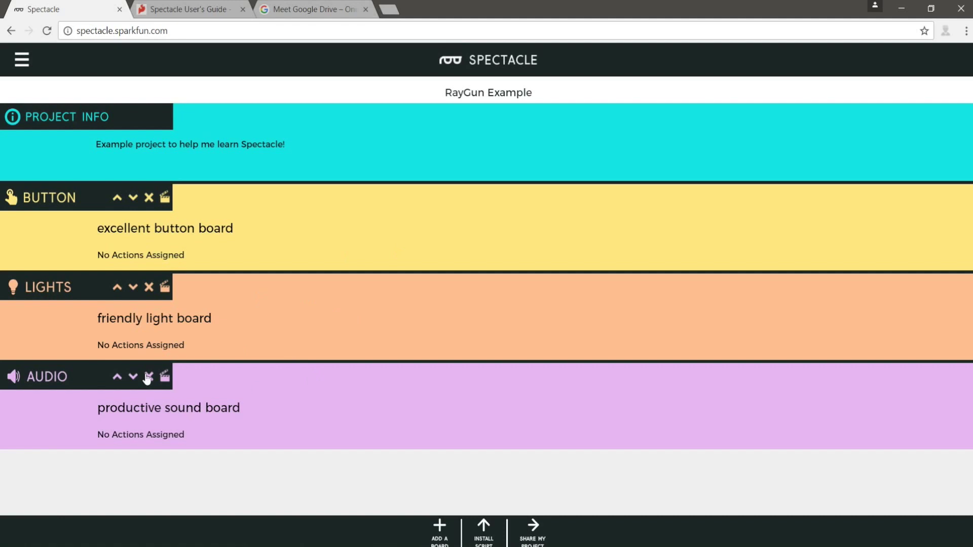
left_click(439, 532)
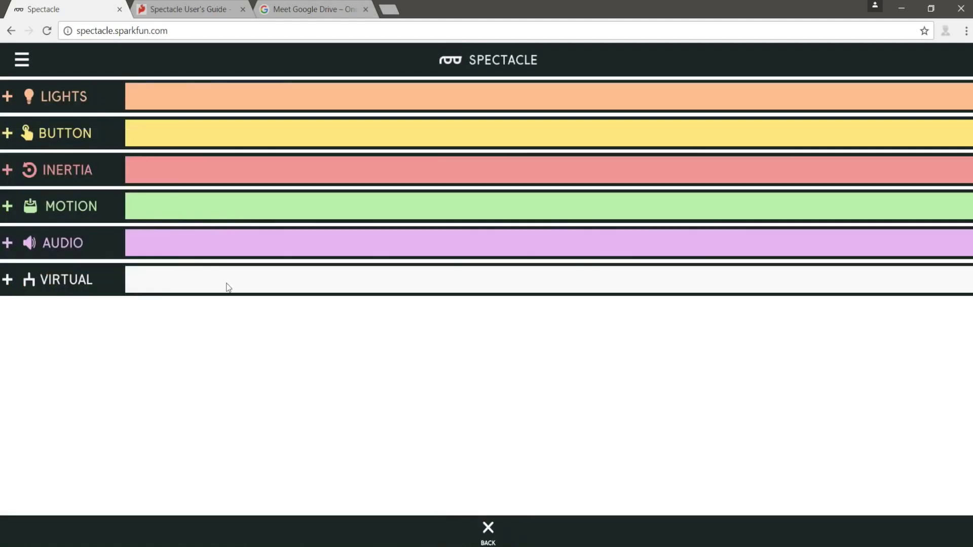
left_click(47, 134)
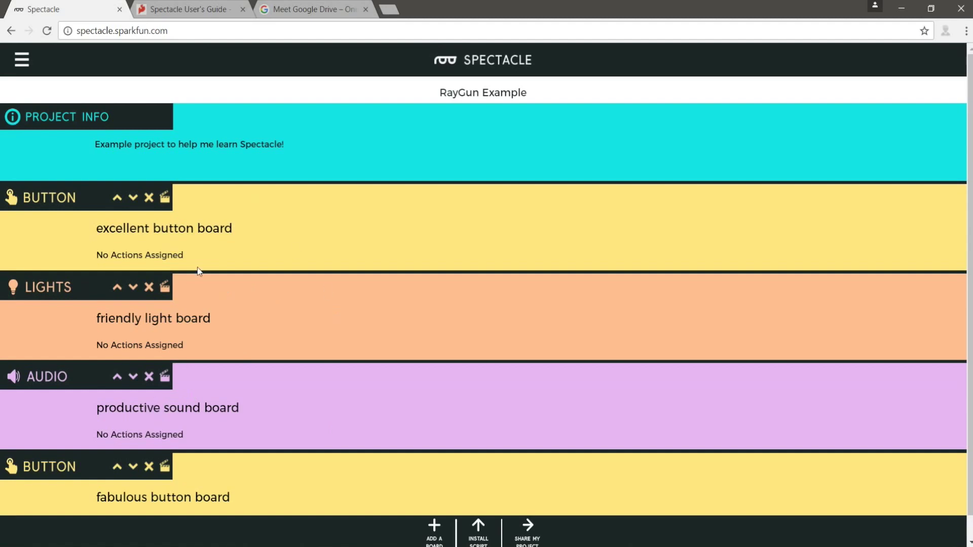
- Rename the button board to Trigger and the lights board to LightFX
left_click(147, 229)
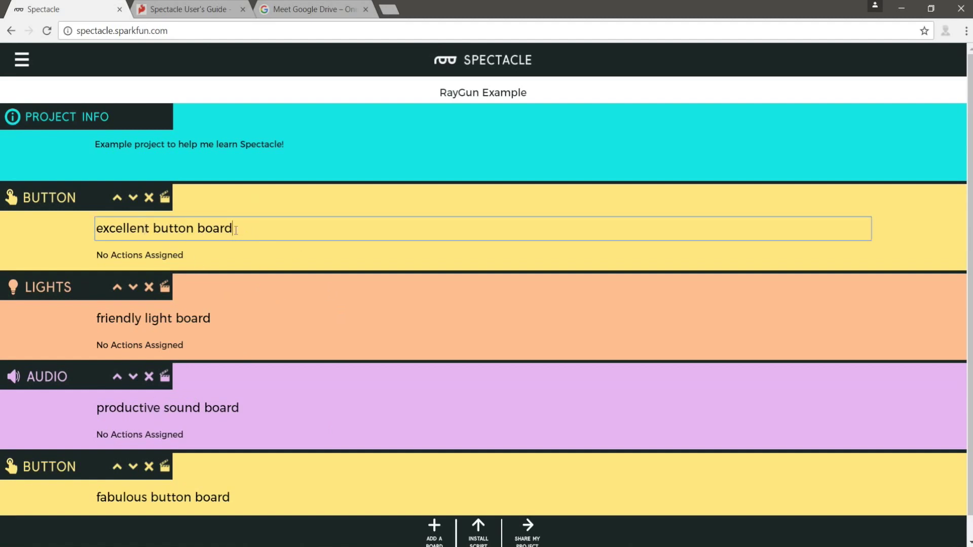
left_click_drag(234, 232, 87, 218)
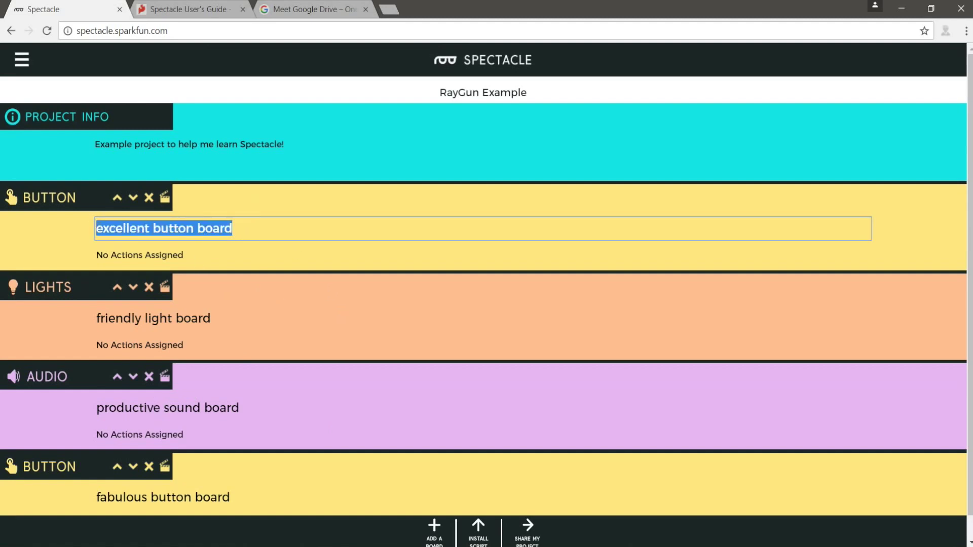
type("T")
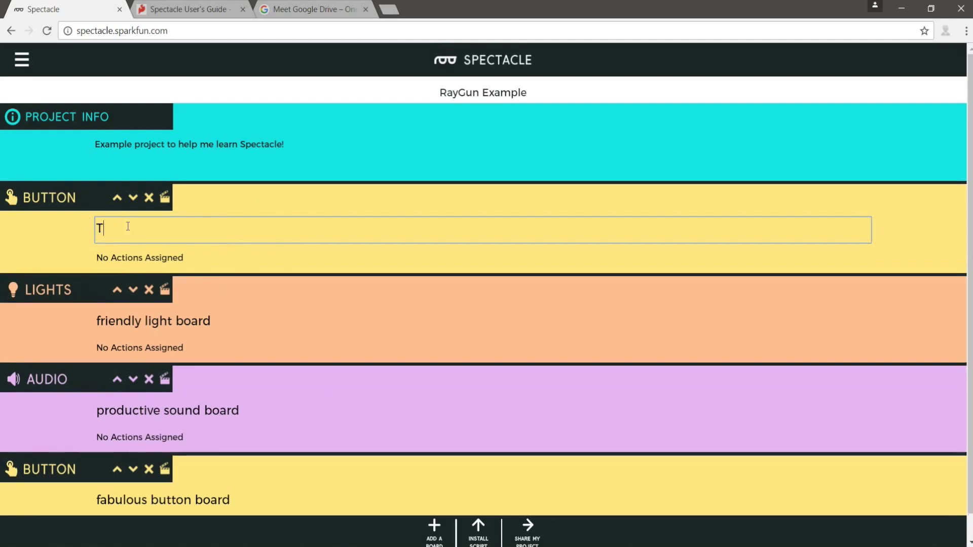
type("rigger")
left_click(230, 322)
left_click_drag(226, 323, 98, 321)
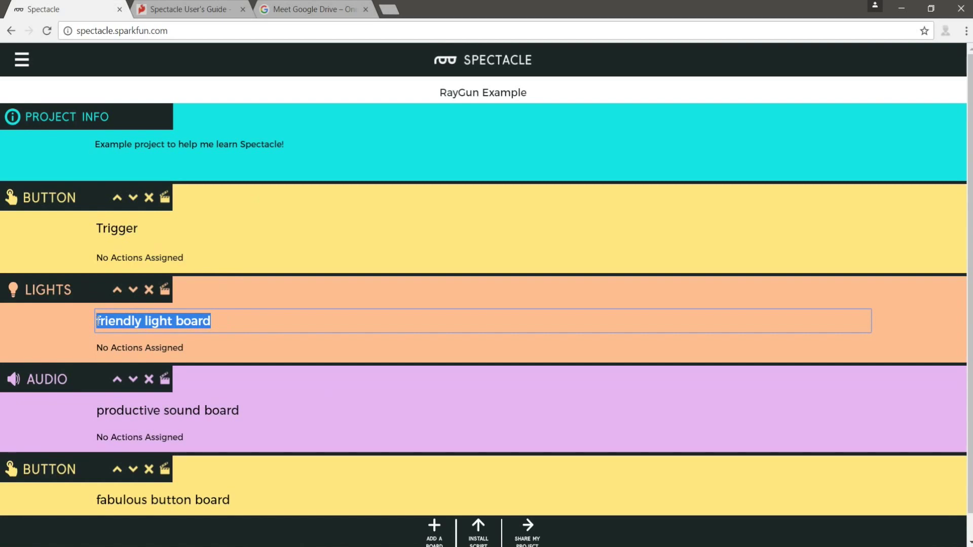
type("LightFX")
- Rename the audio board to SoundFX and delete the extra fabulous button board
left_click(165, 413)
left_click_drag(244, 417, 99, 403)
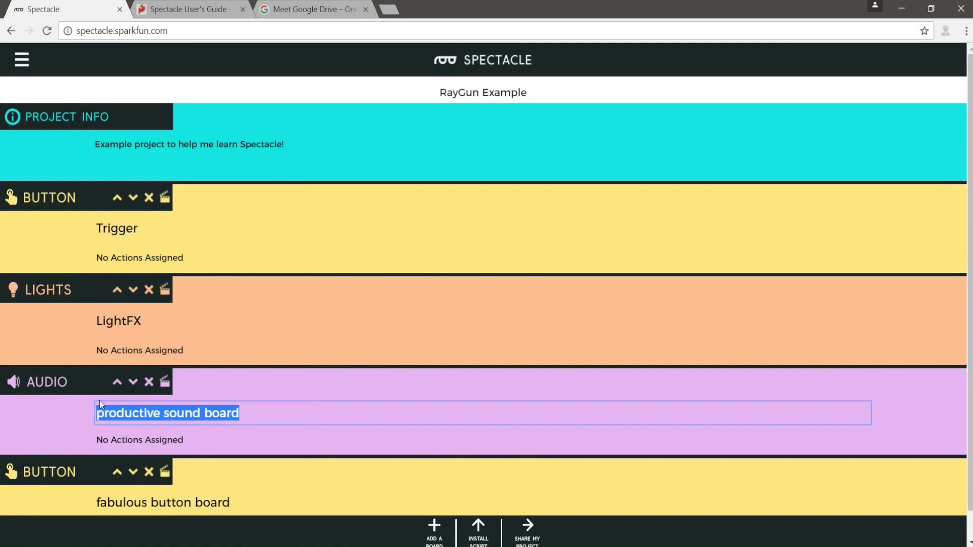
type("SoundFX")
left_click(351, 358)
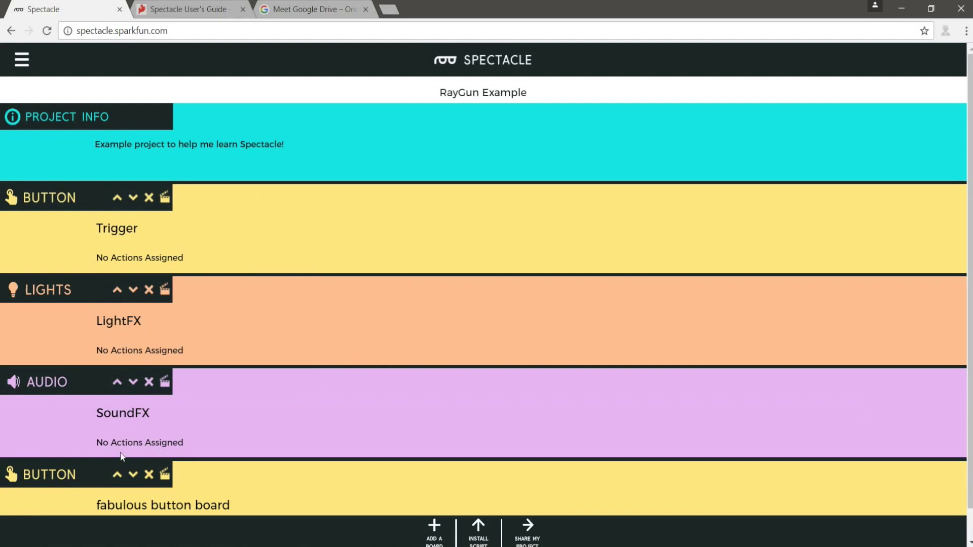
left_click(149, 474)
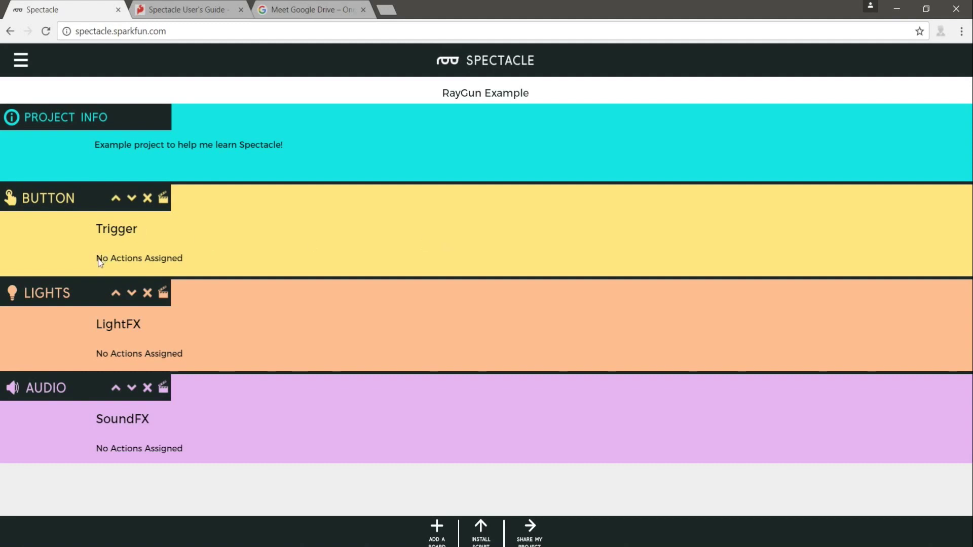
- Open the Trigger button board's empty actions page
left_click_drag(97, 259, 184, 267)
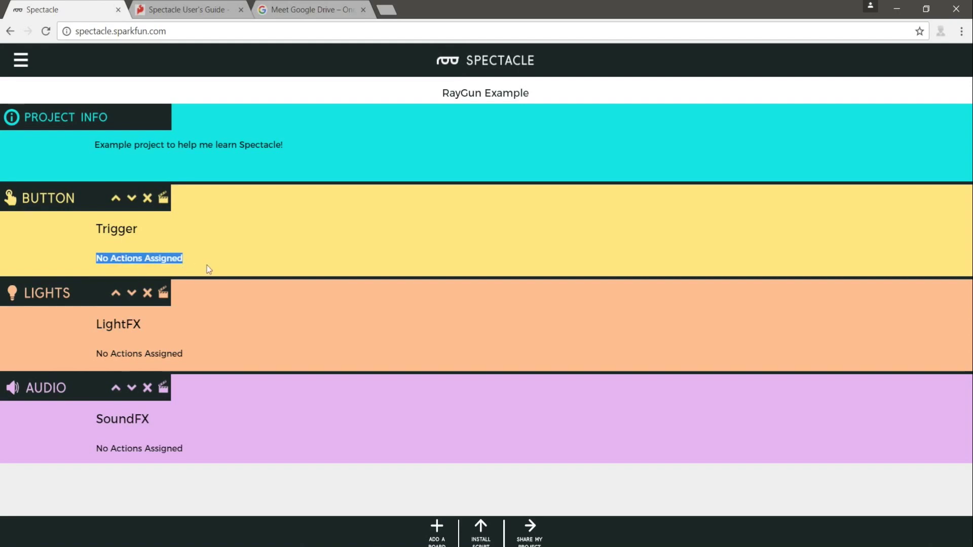
left_click(207, 268)
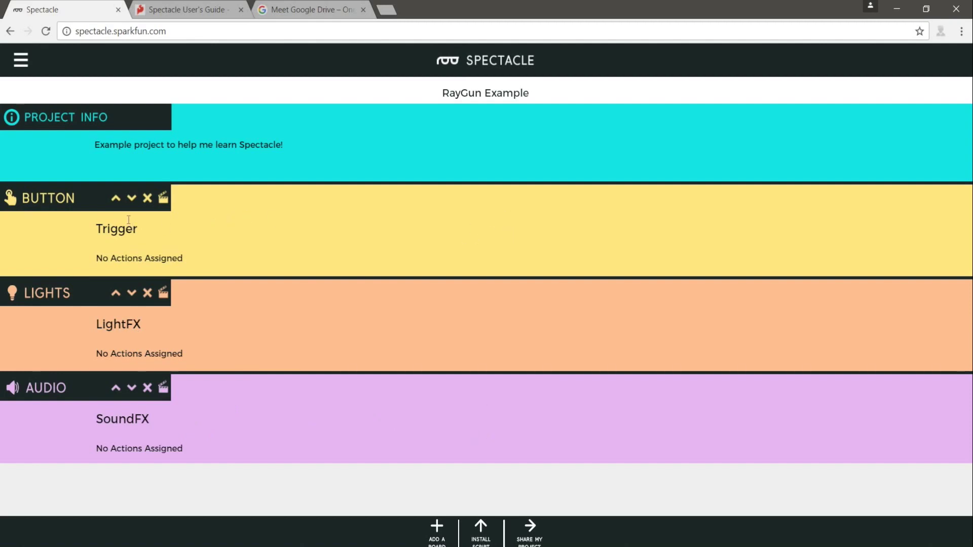
left_click(163, 198)
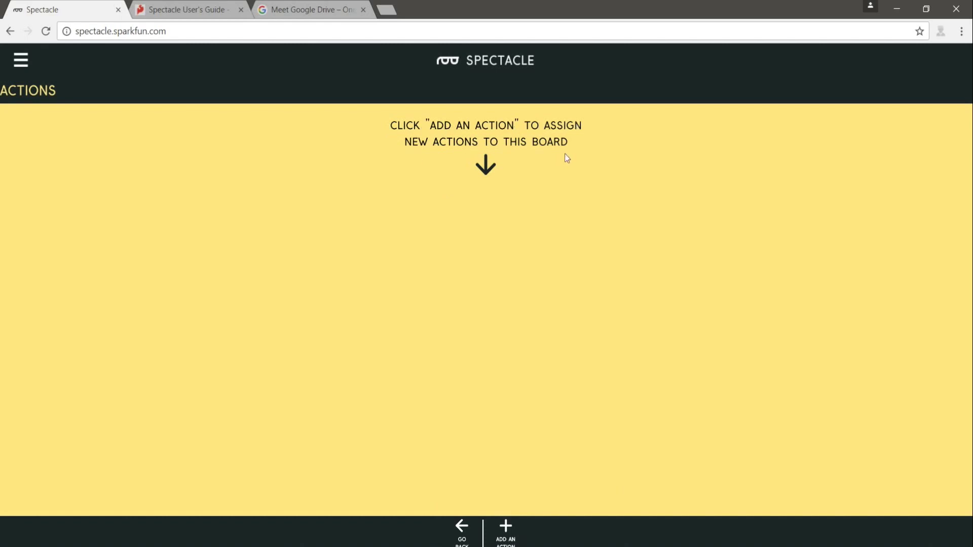
- Add an Action while Holding that activates channel 4 while button 0 is held
left_click(507, 530)
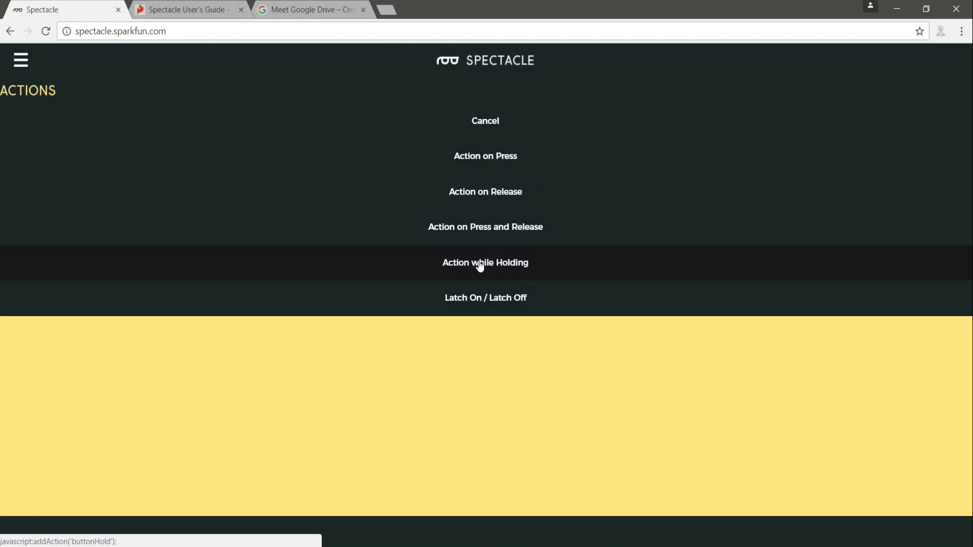
left_click(477, 267)
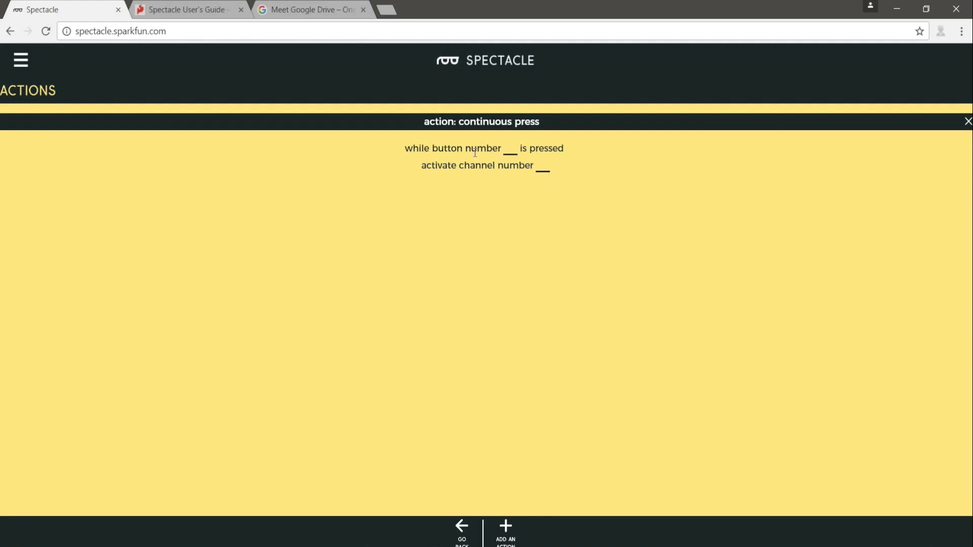
left_click(510, 148)
type("0")
left_click(542, 166)
type("4")
left_click(351, 219)
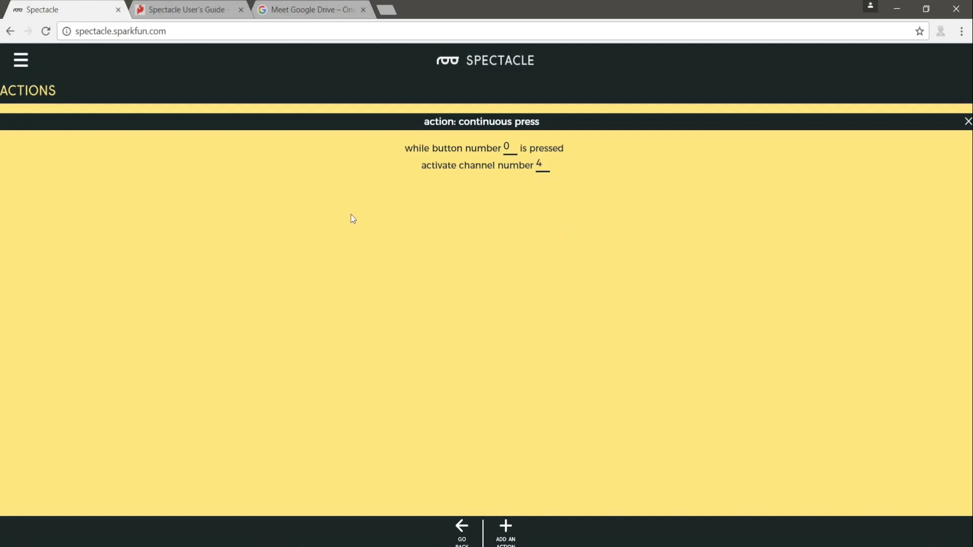
- Add a press-and-release trigger action, then delete it again
left_click(508, 527)
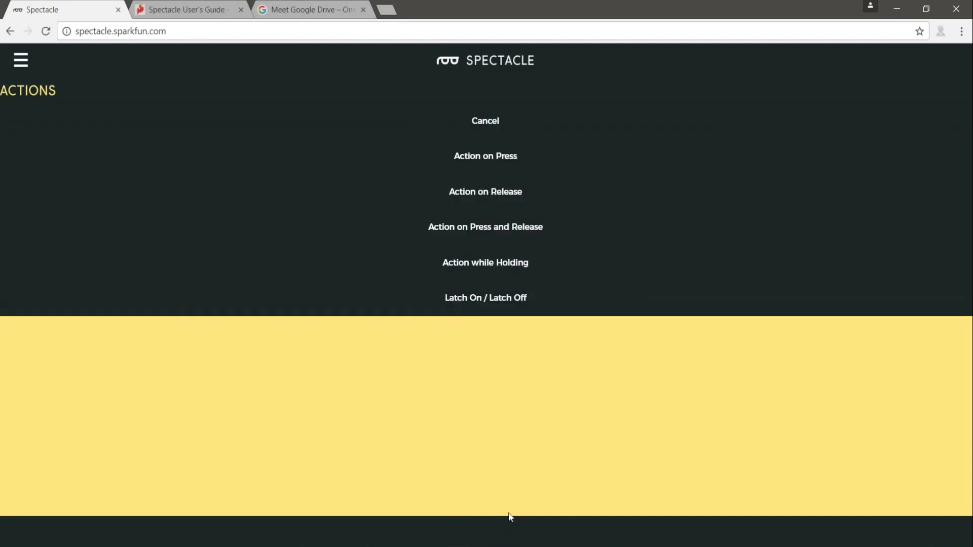
left_click(499, 239)
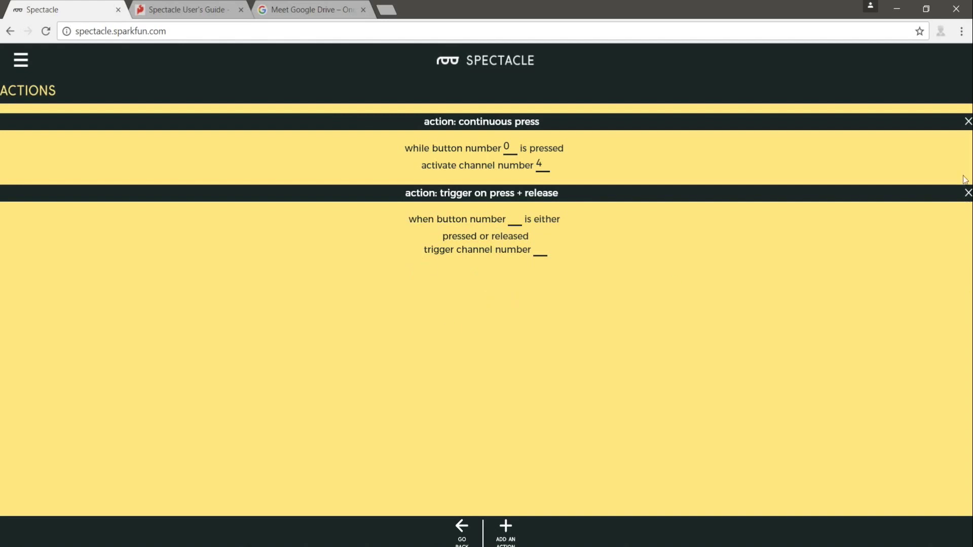
left_click(969, 193)
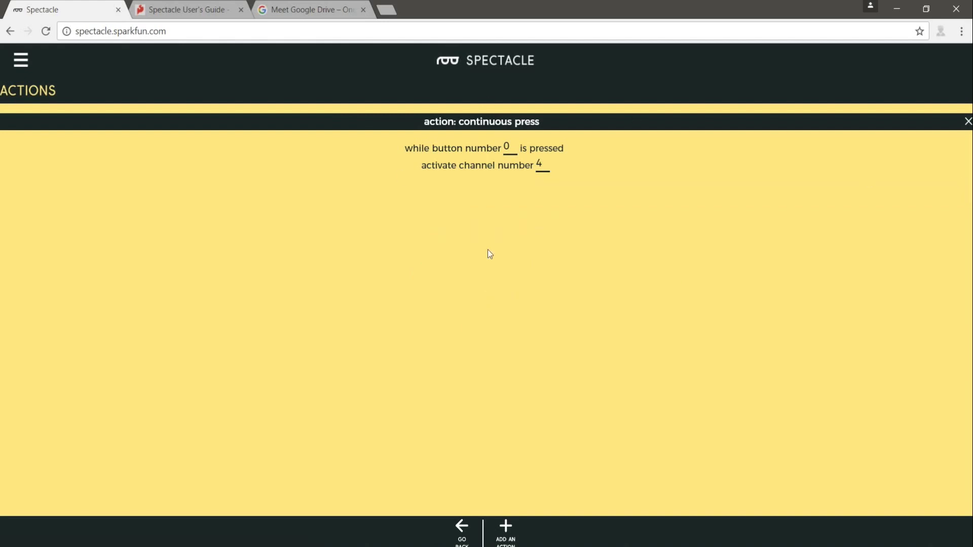
- Leave the Trigger actions page with Go Back
left_click(459, 528)
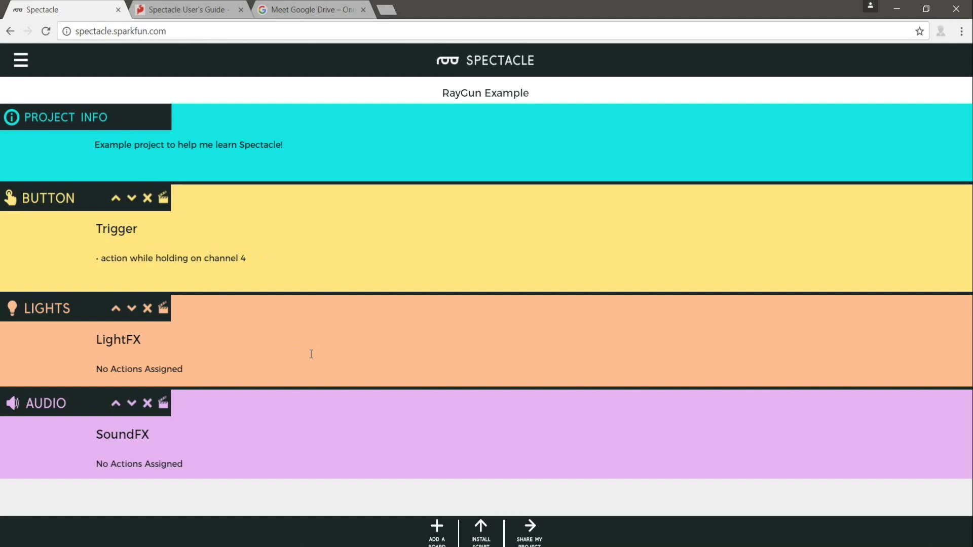
- Add a Lightning Effect to LightFX, triggered by channel 4 on lightstrip 0
left_click(163, 310)
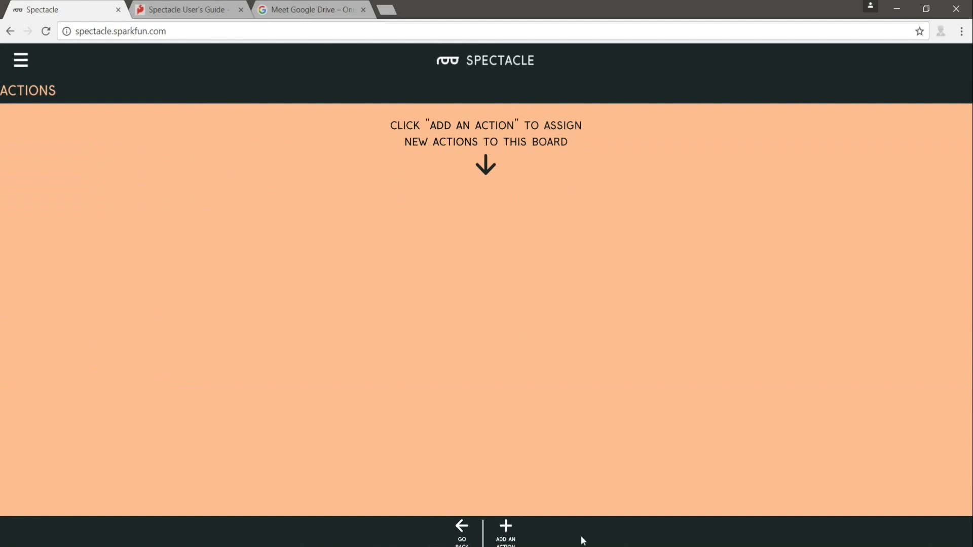
left_click(505, 529)
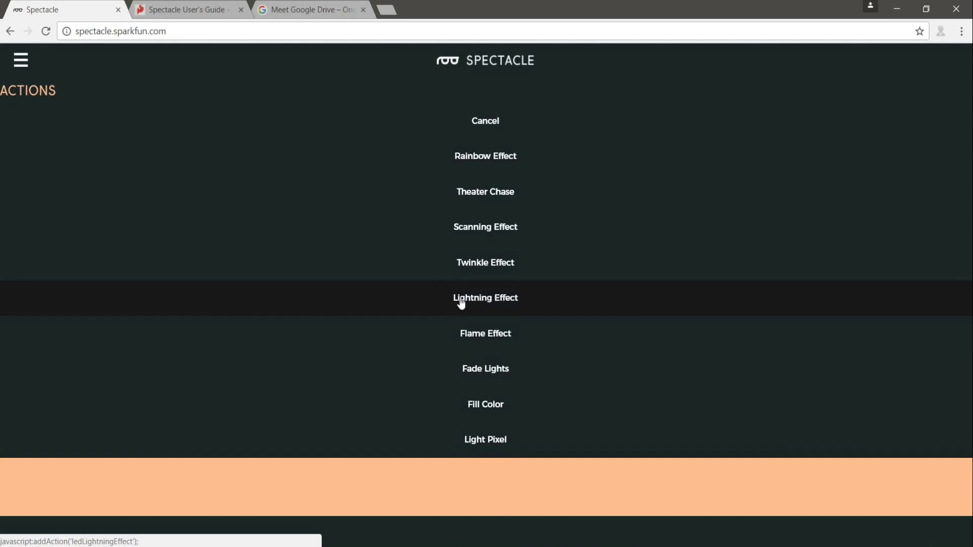
right_click(460, 298)
left_click(460, 297)
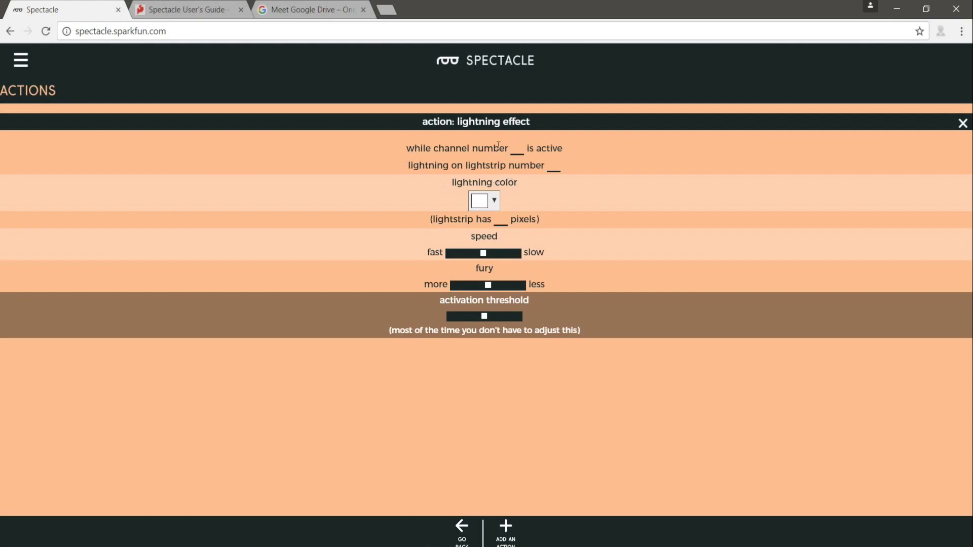
left_click(520, 149)
type("4")
key("Tab")
- Set the lightning colour to magenta
left_click(494, 203)
left_click(541, 237)
left_click(527, 283)
left_click(577, 247)
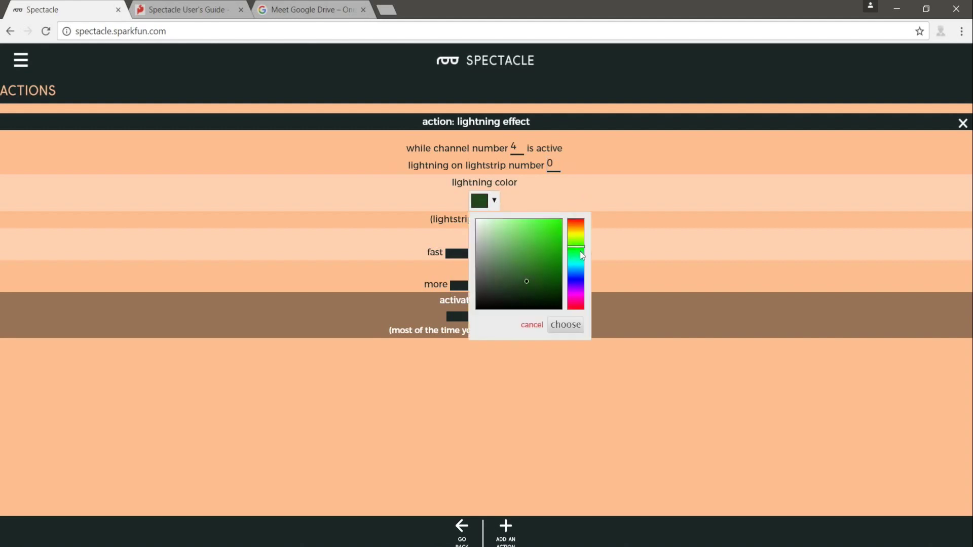
left_click(576, 290)
left_click(560, 220)
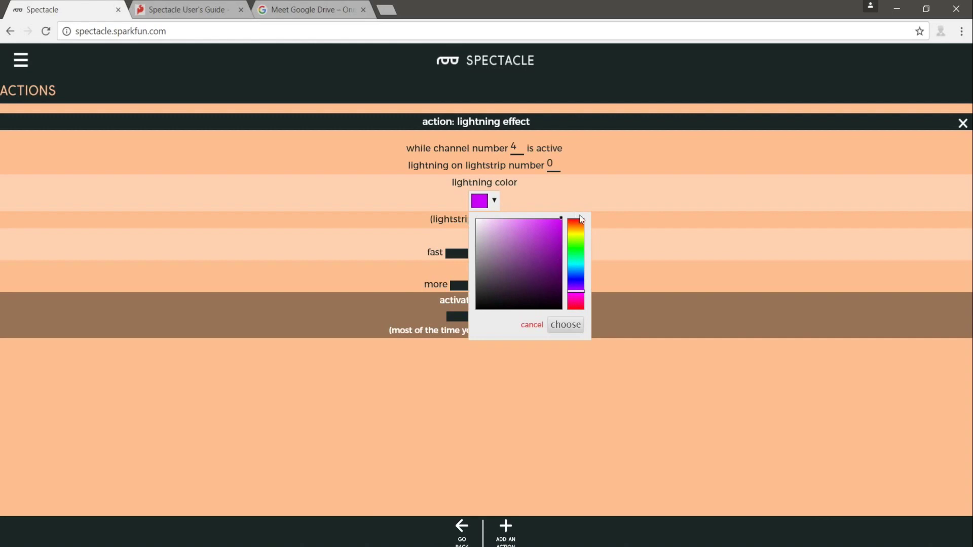
left_click(576, 297)
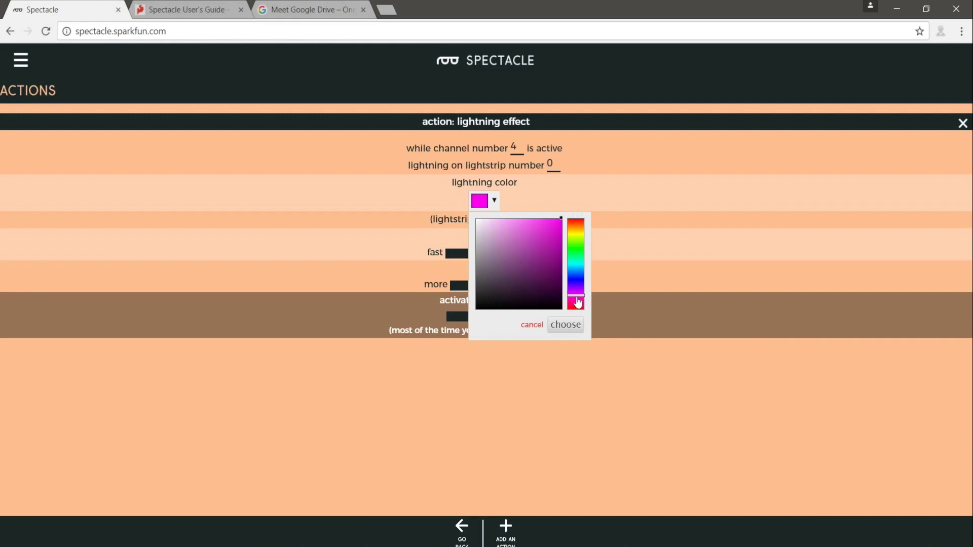
left_click(567, 326)
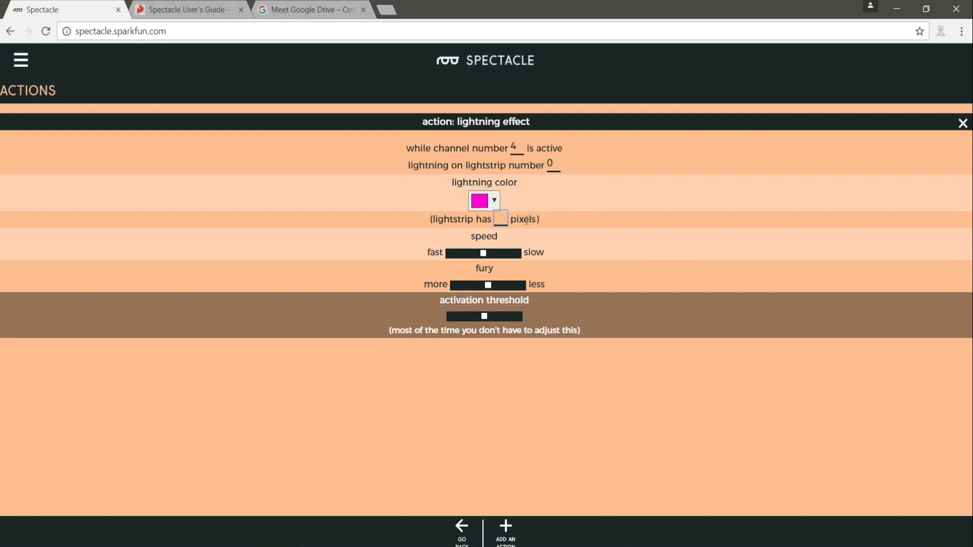
type("8")
- Set the lightning to 8 pixels, fastest speed and maximum fury
left_click(620, 237)
left_click_drag(482, 253, 449, 253)
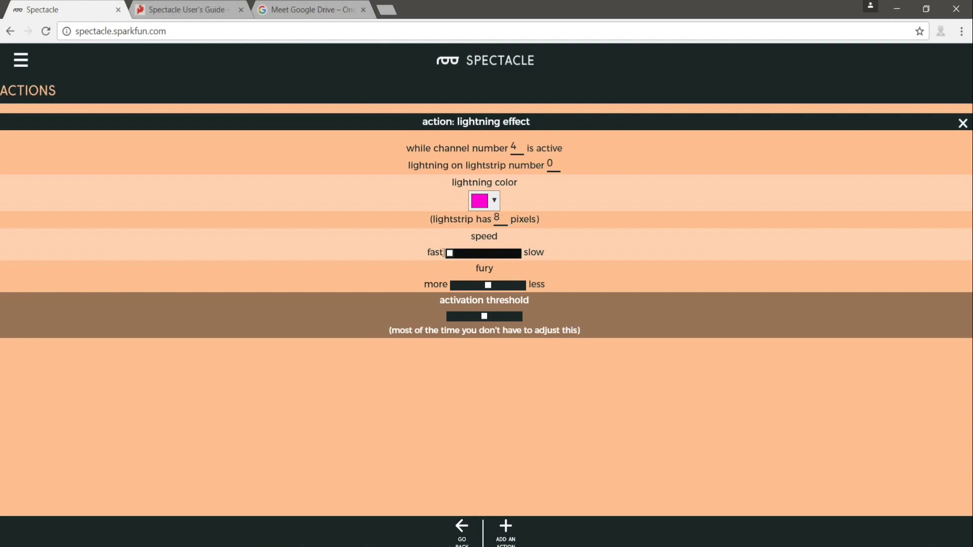
mouse_move(488, 288)
left_mouse_down()
mouse_move(506, 287)
mouse_move(451, 284)
left_mouse_up()
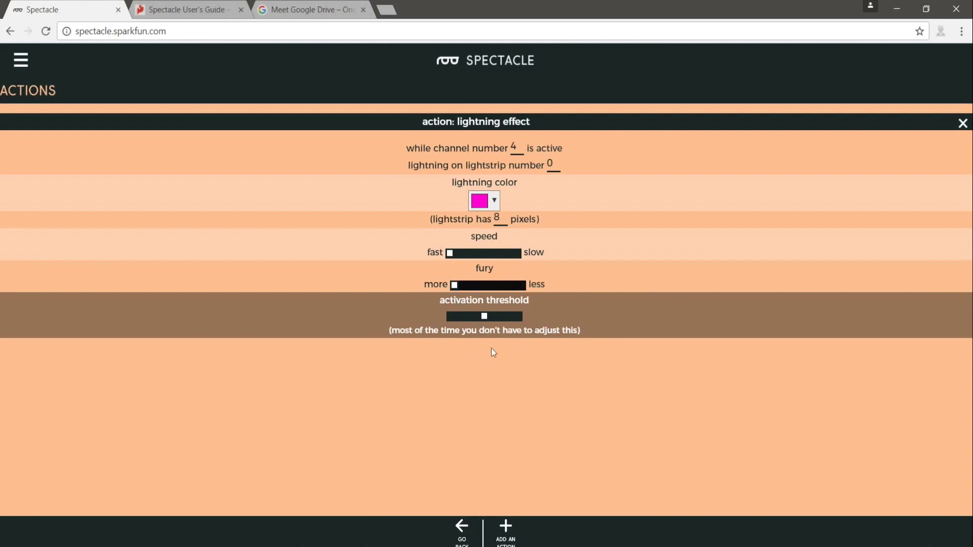
- Return to the overview and add a Play a Sound action to SoundFX
left_click(461, 529)
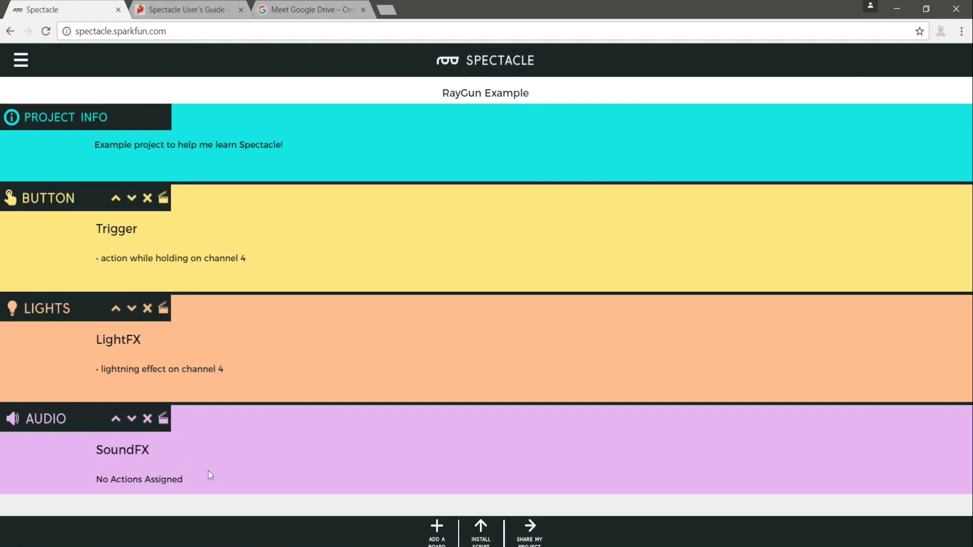
left_click(162, 419)
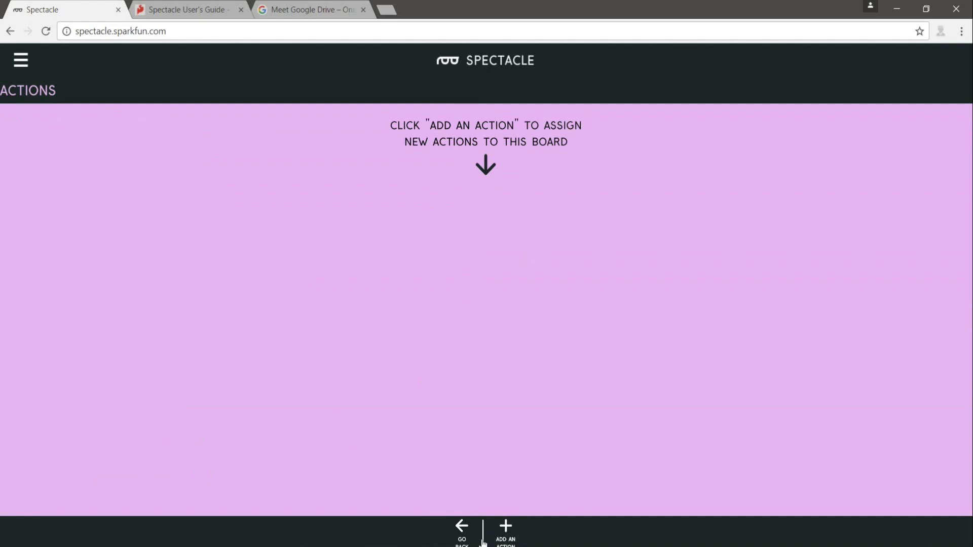
left_click(505, 534)
left_click(498, 162)
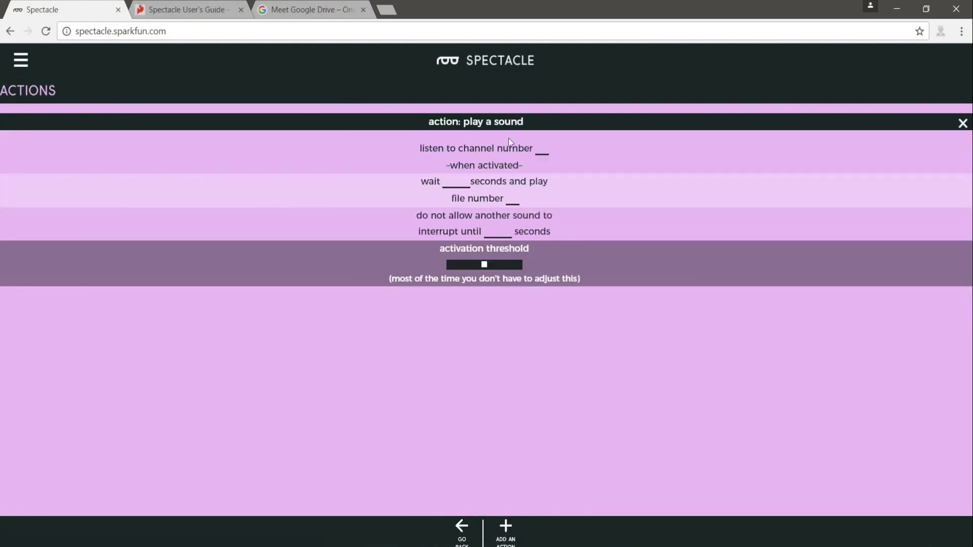
- Set the sound to channel 4, wait 0, file 0 and interrupt-until 0
left_click(540, 146)
type("4")
left_click(457, 181)
type("0")
left_click(513, 199)
type("0")
left_click(503, 233)
type("0")
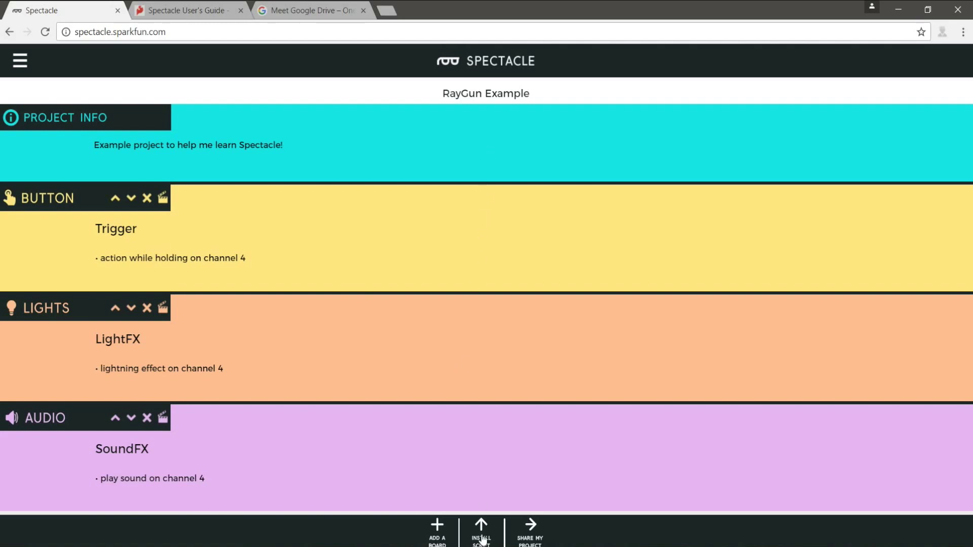
- Install the RayGun Example script on the board, then return to the project overview
left_click(481, 531)
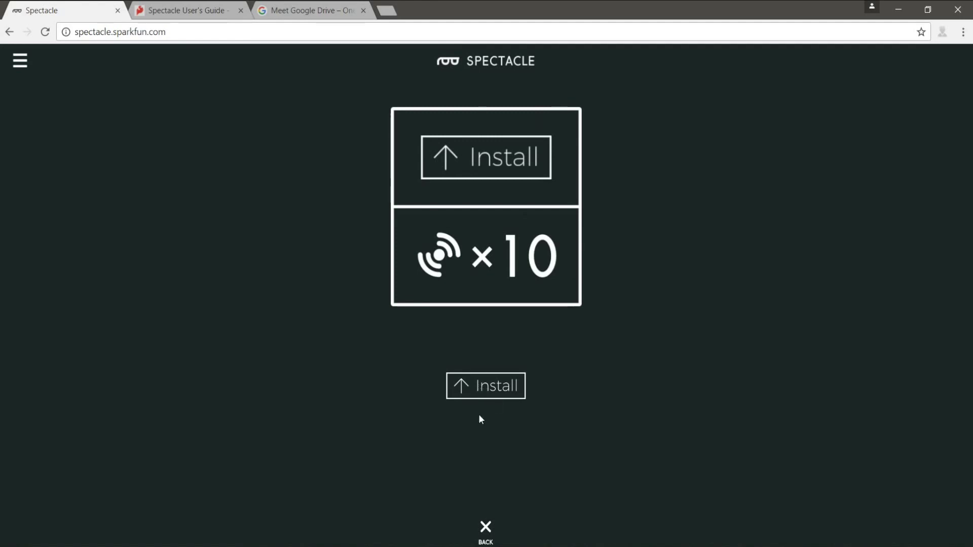
left_click(480, 392)
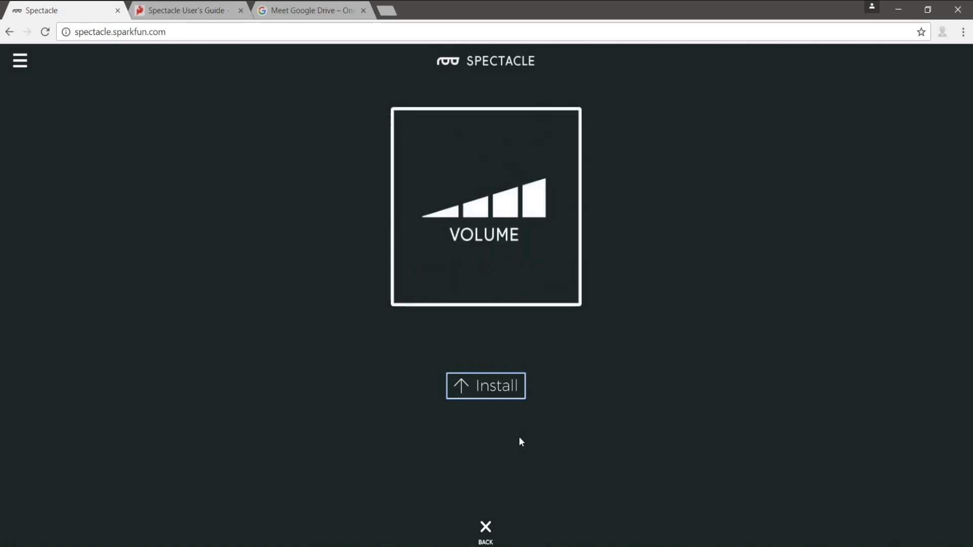
left_click(486, 529)
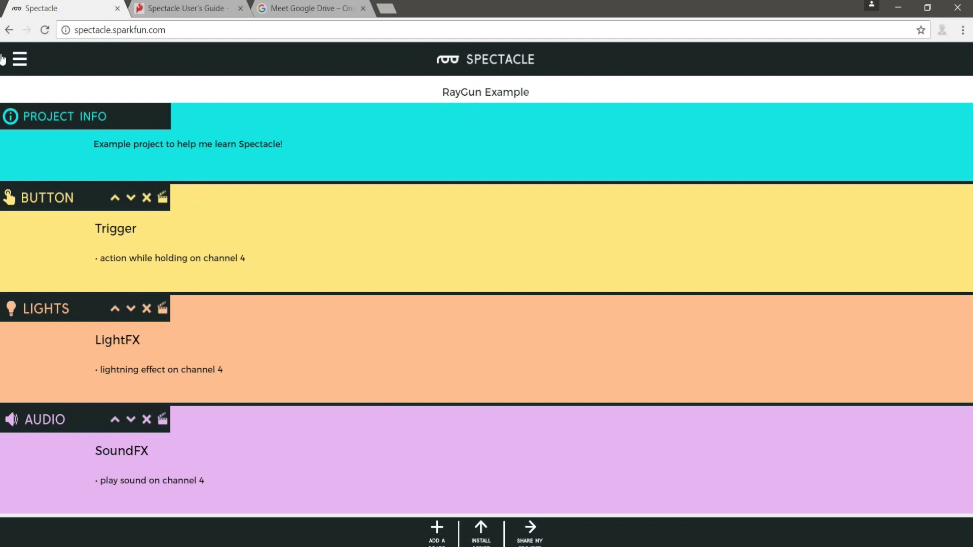
- Toggle the script options menu, then bring up the Share Your Project page
left_click(20, 60)
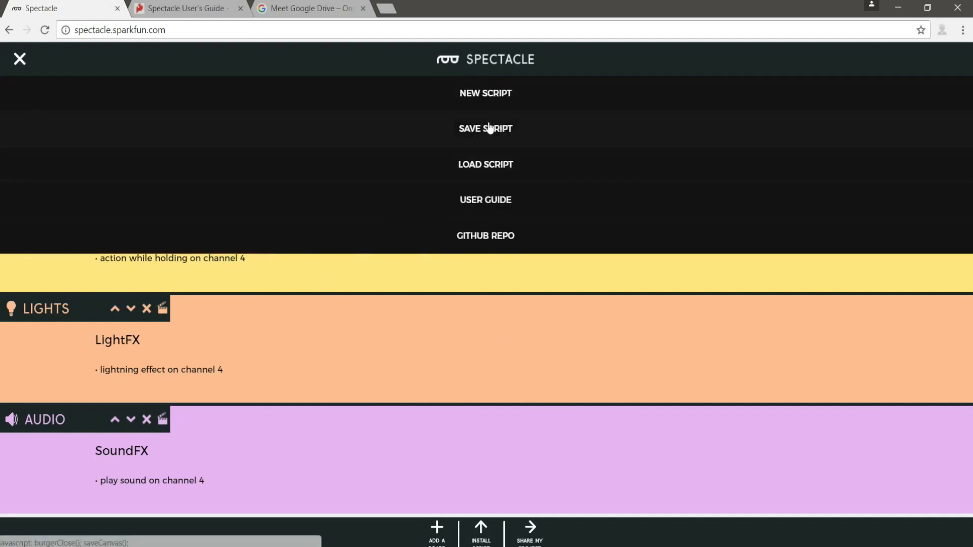
left_click(20, 61)
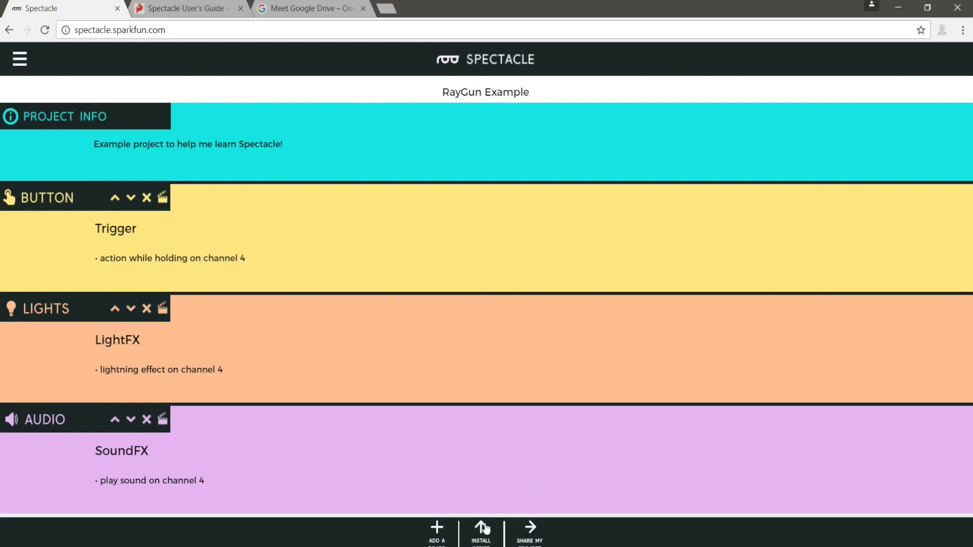
left_click(531, 536)
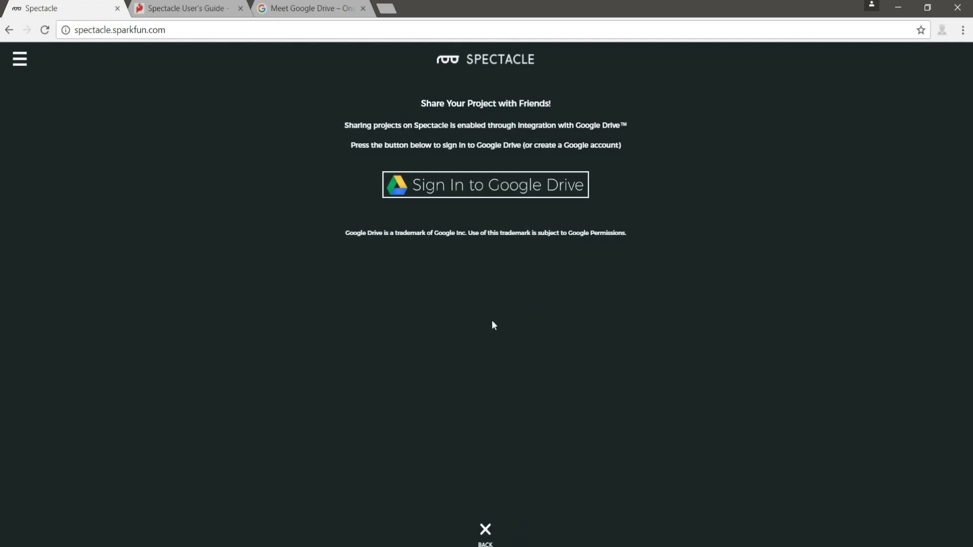
- Sign in to Google Drive with the chosen Google account
left_click(496, 191)
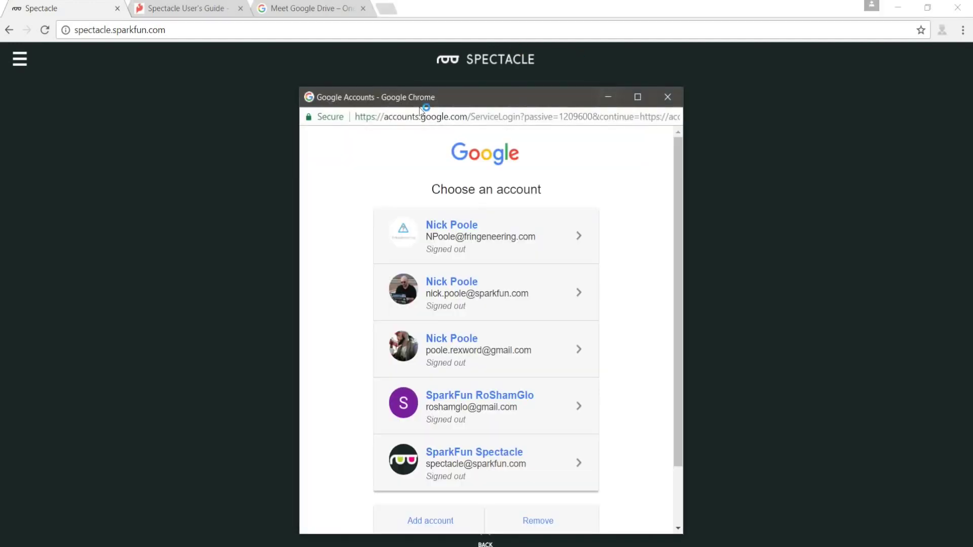
left_click(467, 462)
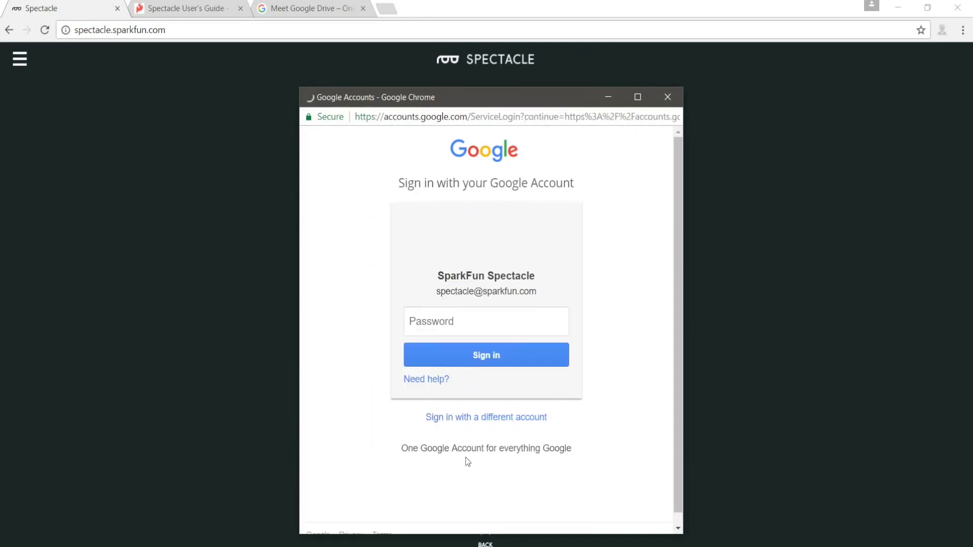
left_click(481, 362)
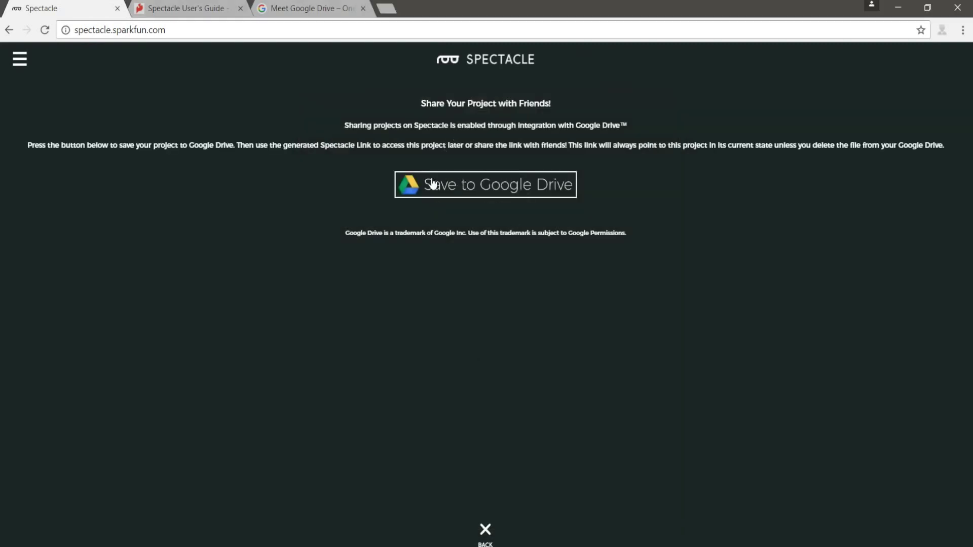
- Save the project to Google Drive and copy its shareable link address
left_click(500, 189)
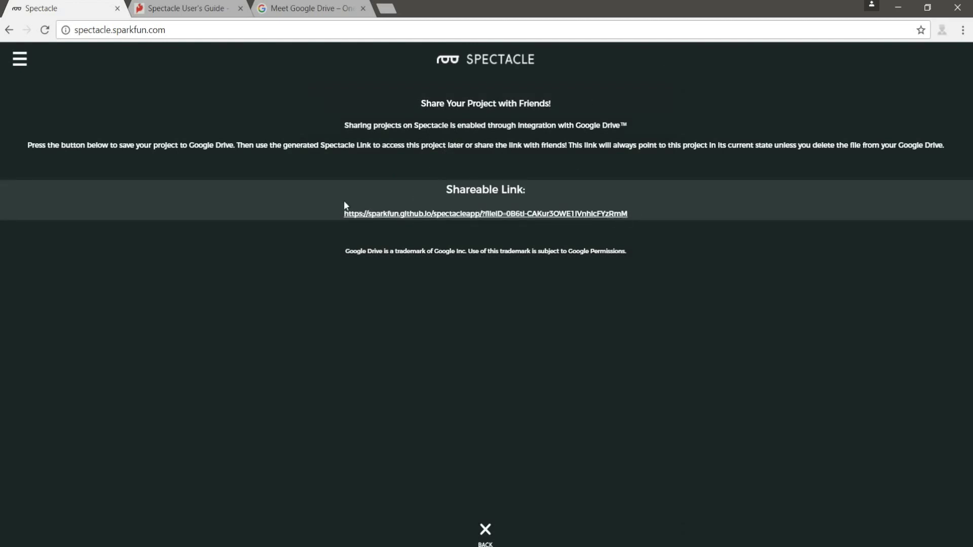
right_click(431, 216)
left_click(482, 295)
- Load the RayGun Example from the pasted link in a new tab and re-save it to Google Drive
left_click(386, 8)
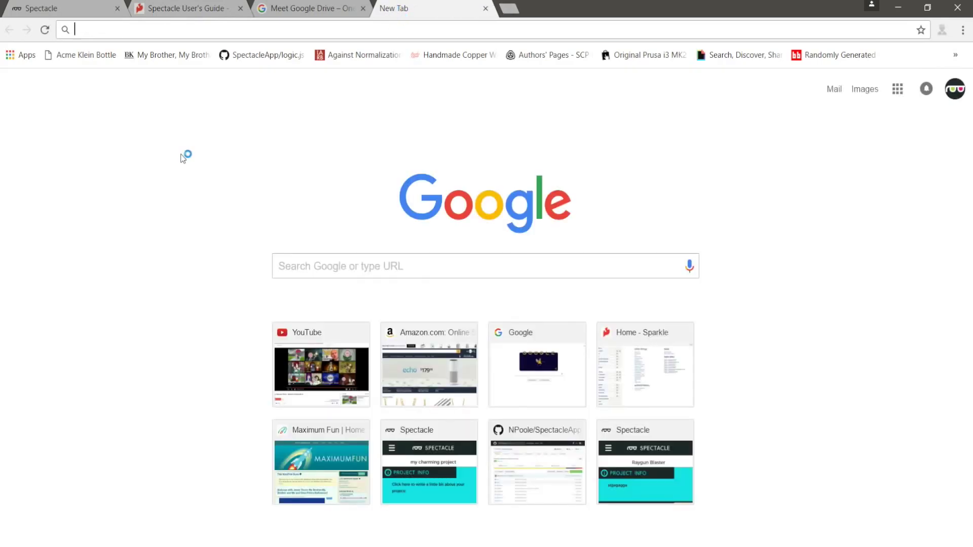
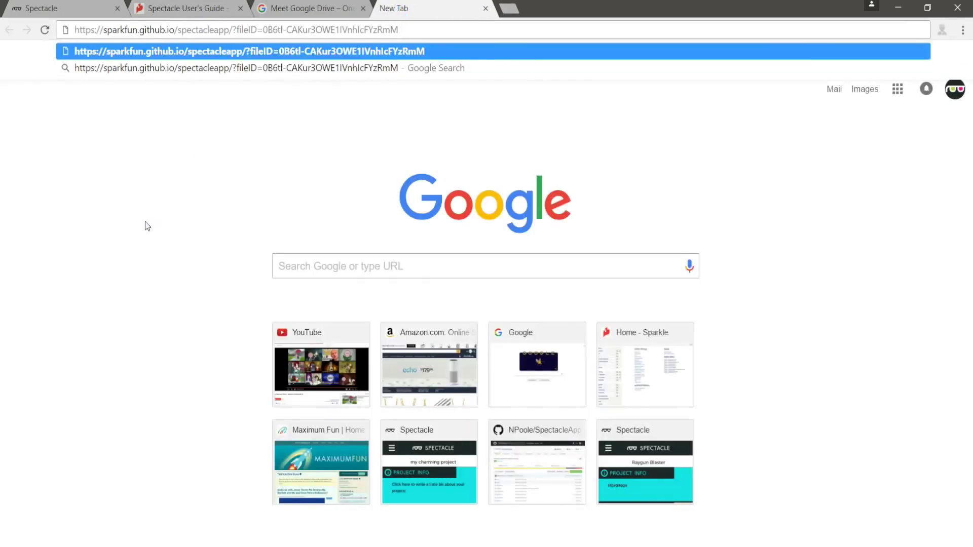
key("Return")
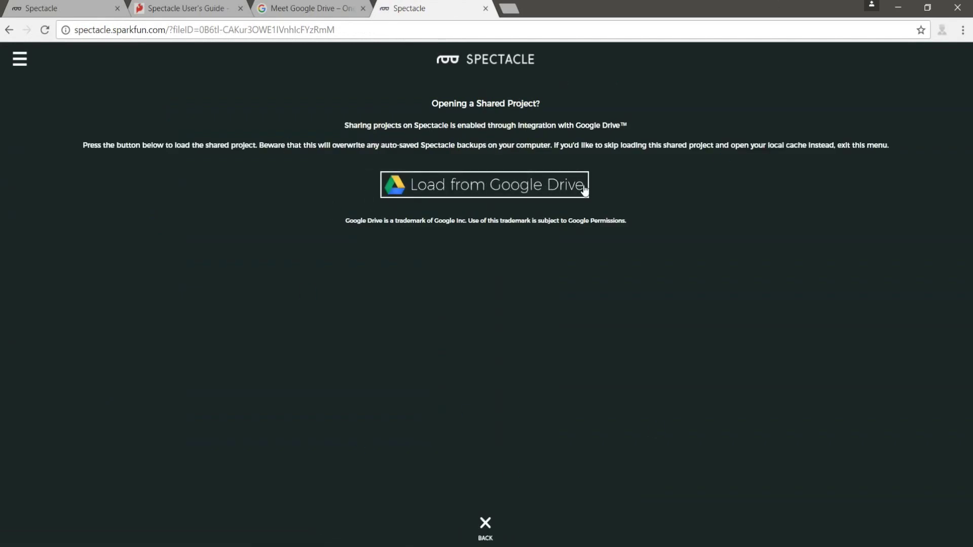
left_click(481, 193)
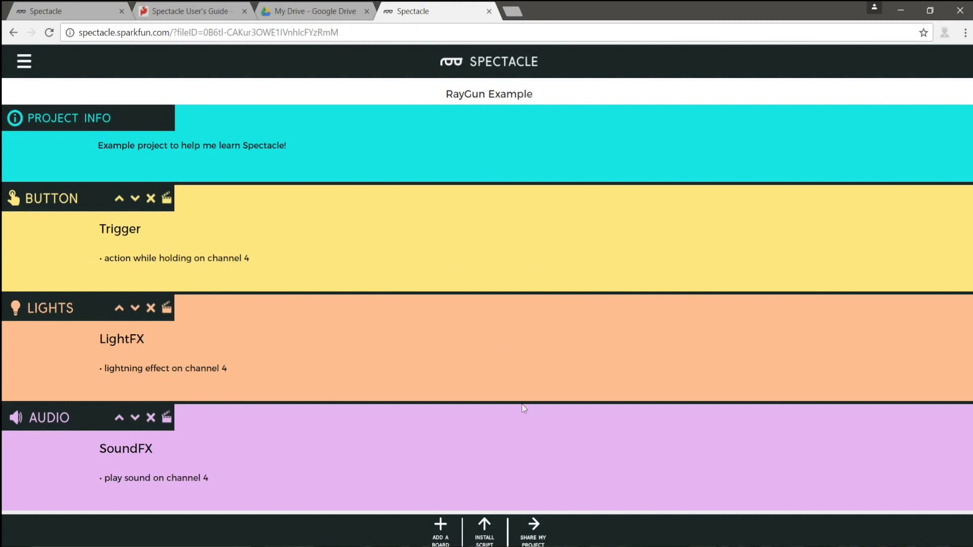
left_click(532, 532)
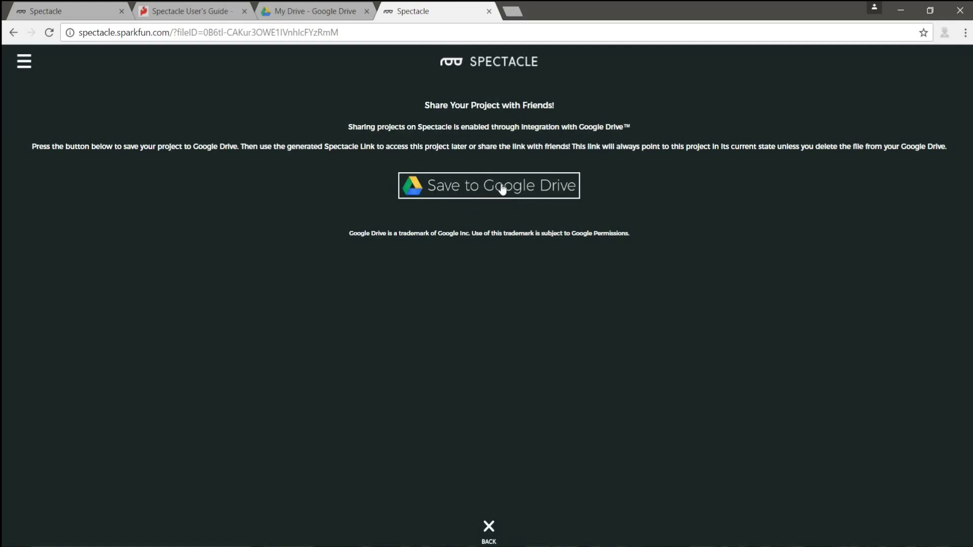
left_click(505, 189)
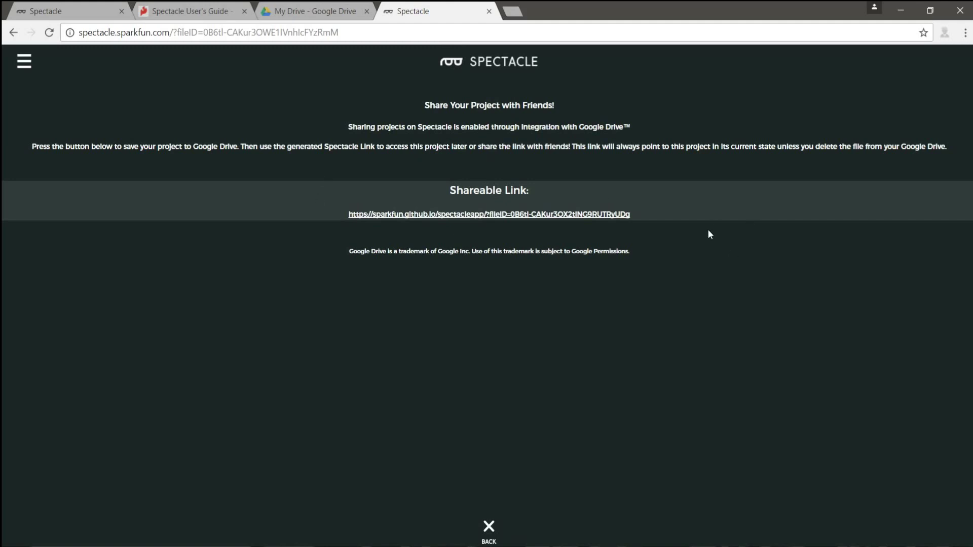
- Delete the duplicate RayGun Example file card in My Drive, keeping a single copy
left_click(331, 8)
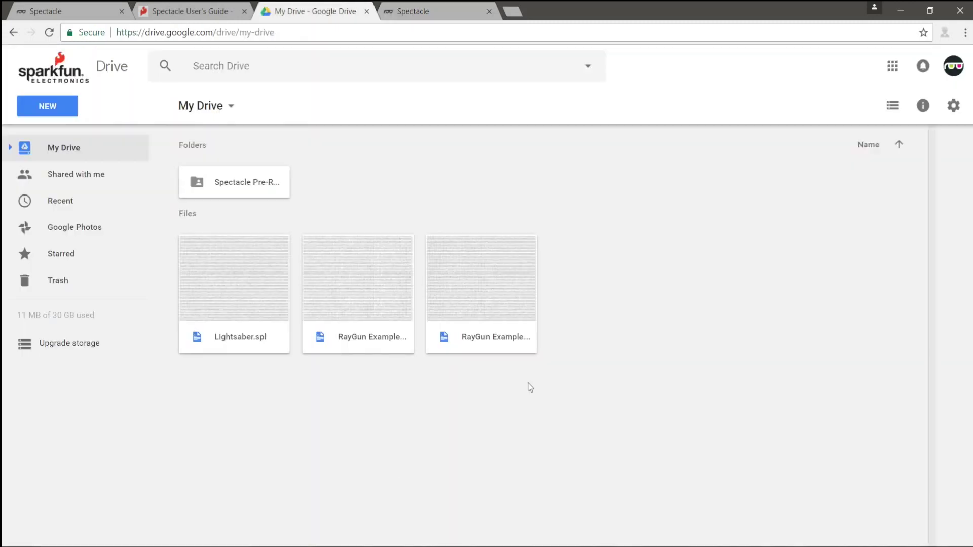
left_click(501, 270)
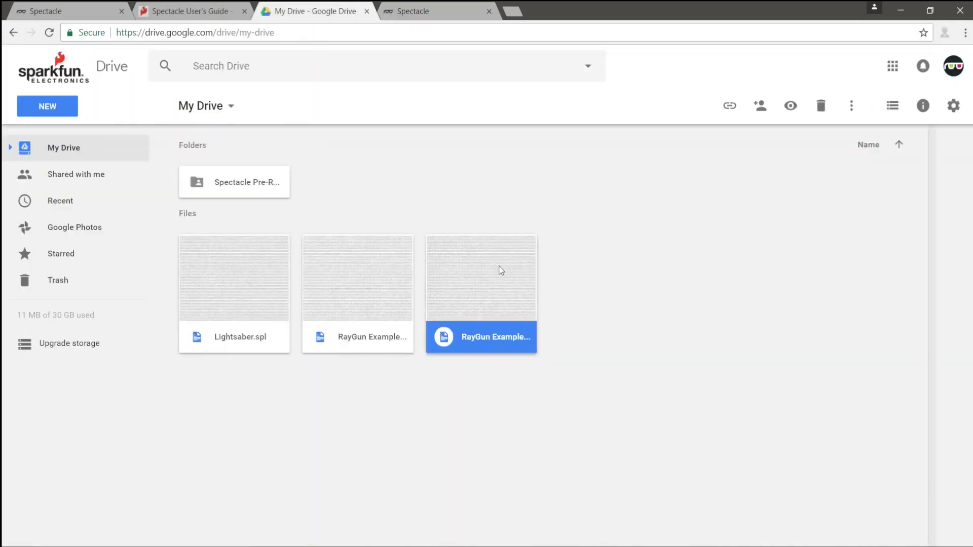
left_click(360, 287)
left_click(509, 293)
left_click(335, 306)
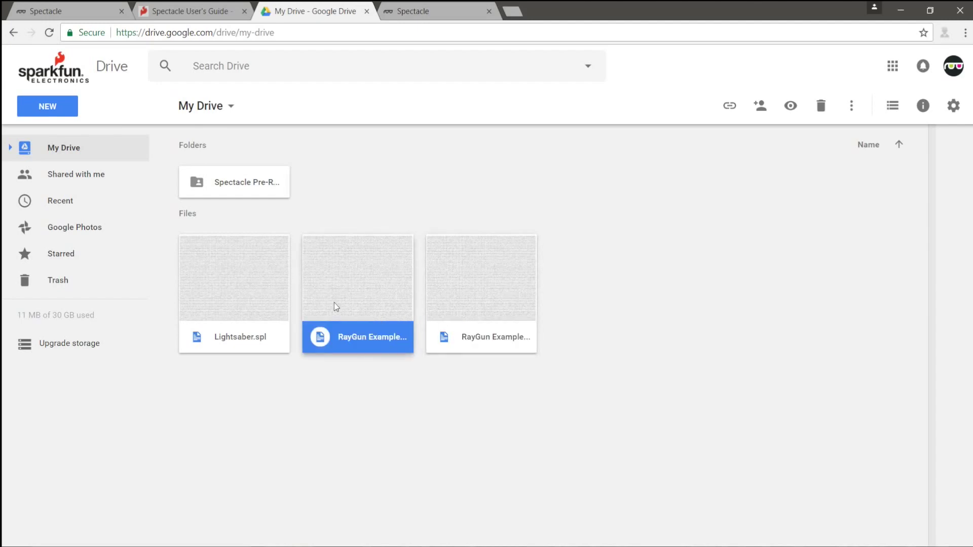
left_click(511, 294)
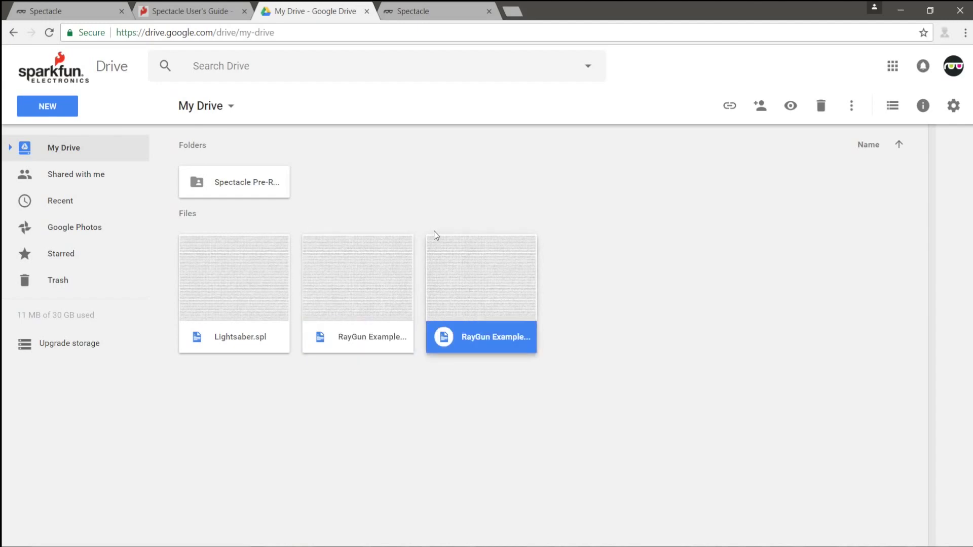
key("Delete")
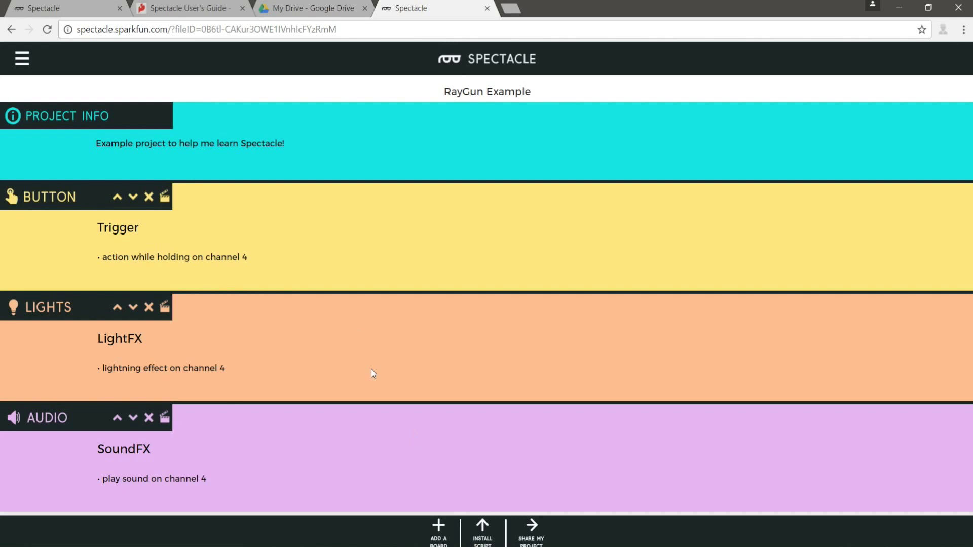
- Browse the addable board types without adding one, then view the Spectacle User's Guide tab
left_click(439, 530)
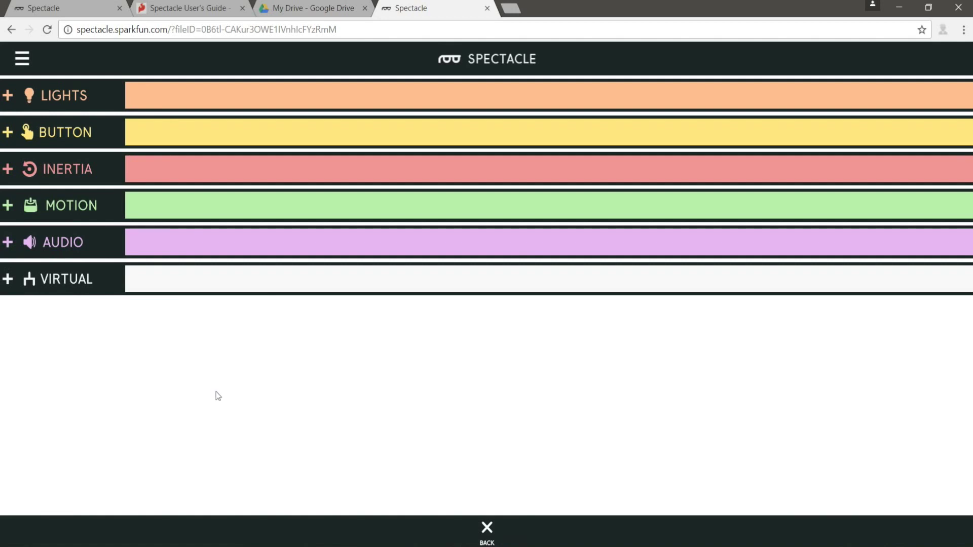
left_click(486, 531)
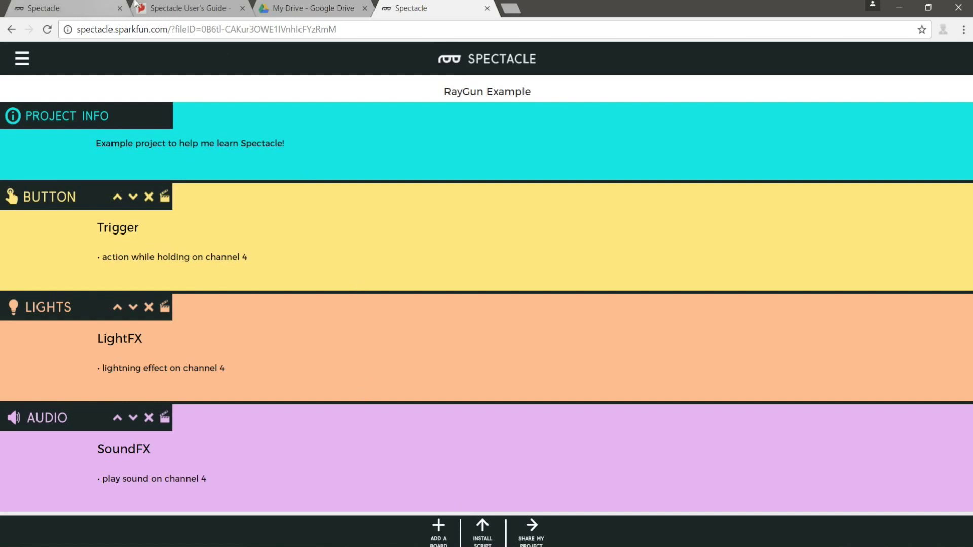
left_click(176, 8)
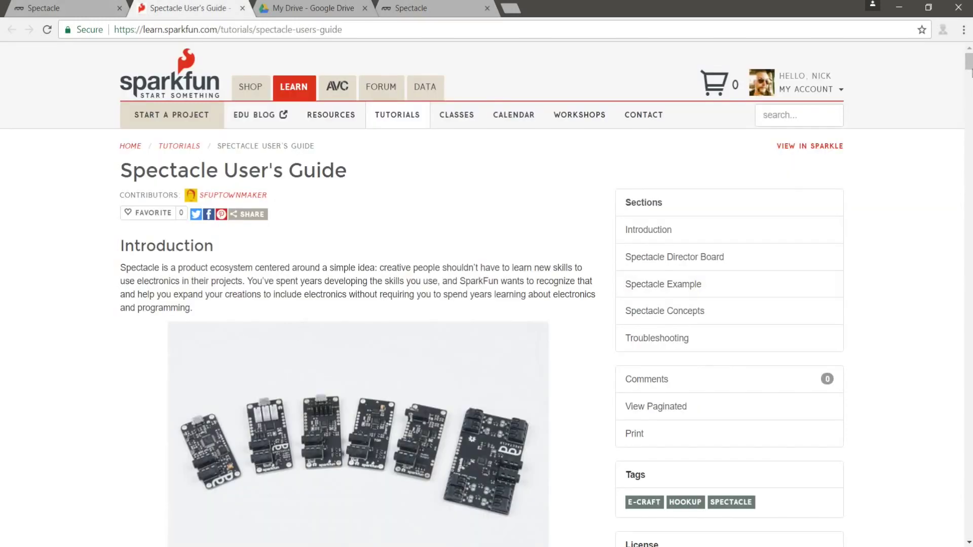
left_click_drag(970, 65, 970, 100)
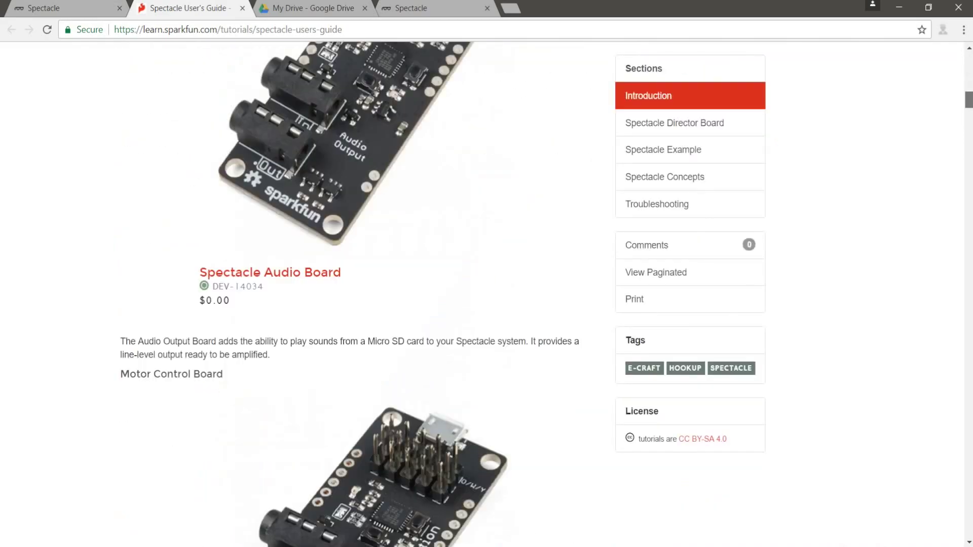
mouse_move(968, 99)
left_mouse_down()
mouse_move(968, 353)
mouse_move(969, 61)
left_mouse_up()
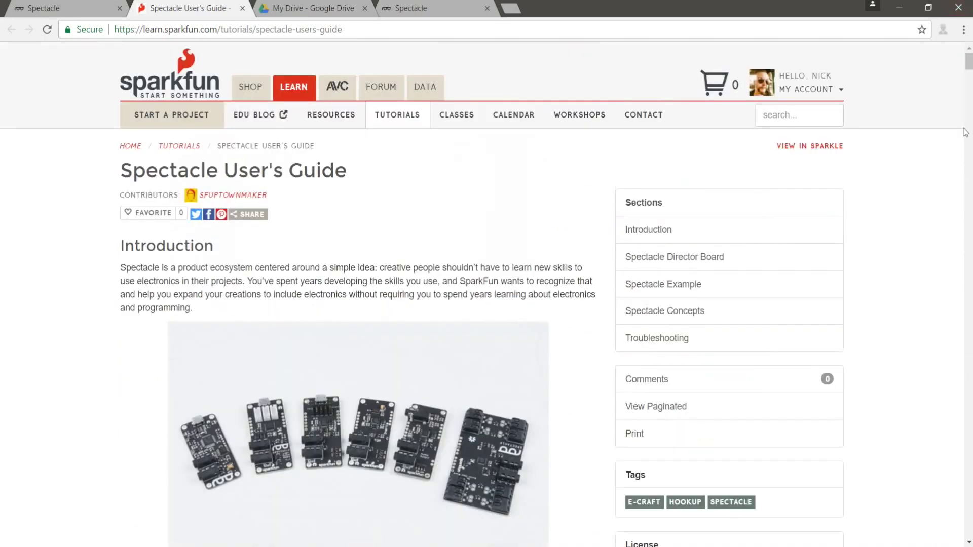